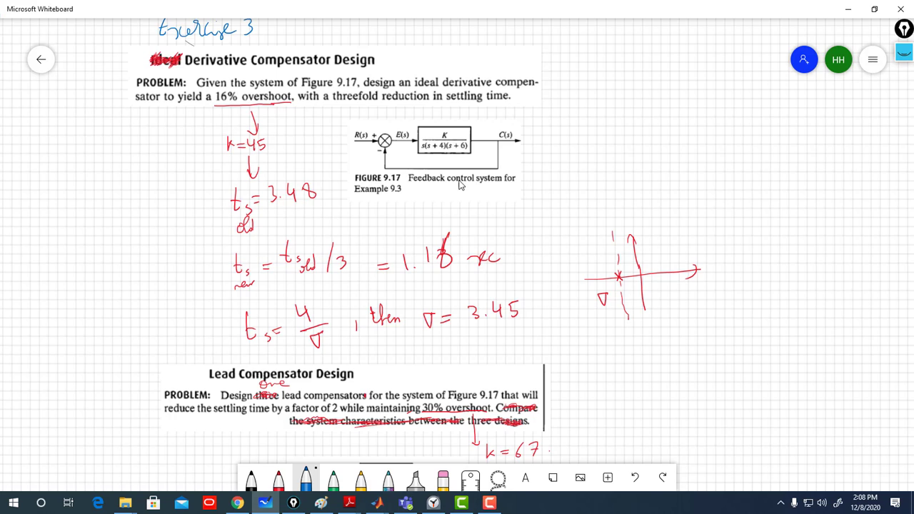
# Look through the open MATLAB scripts and locate the oltf2 plant definition in design_via_root_locus_matlab.m
pyautogui.moveTo(377, 502)
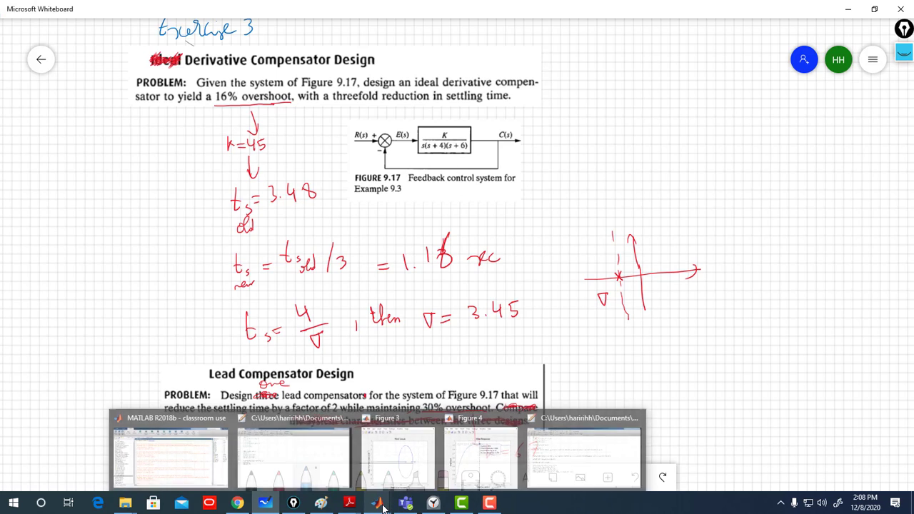
pyautogui.click(312, 462)
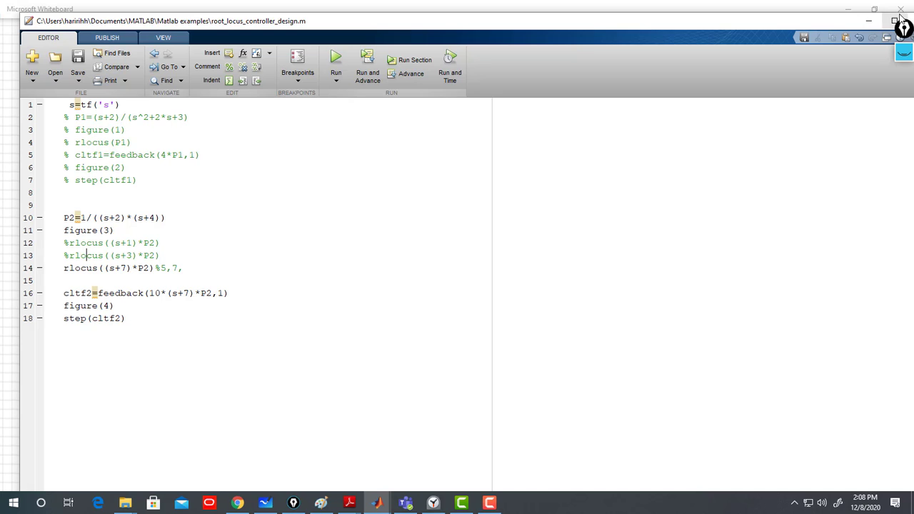
pyautogui.click(869, 21)
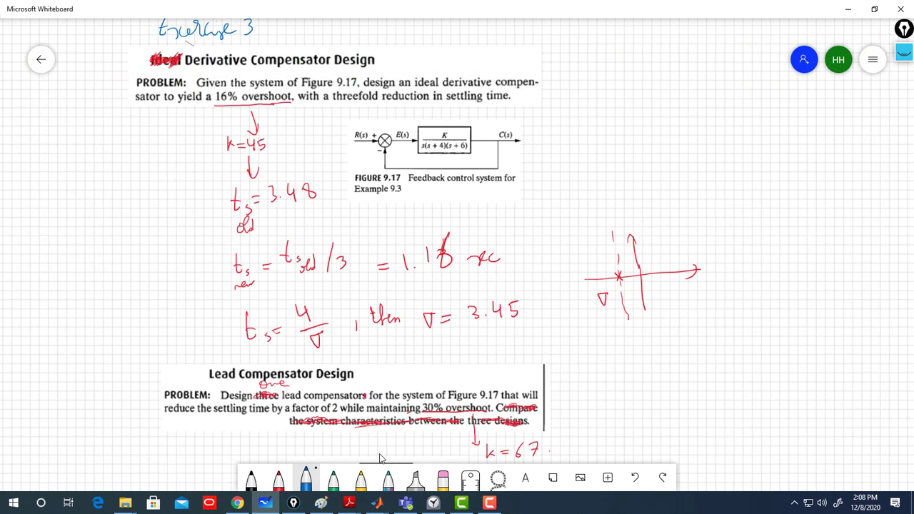
pyautogui.moveTo(377, 502)
pyautogui.click(494, 454)
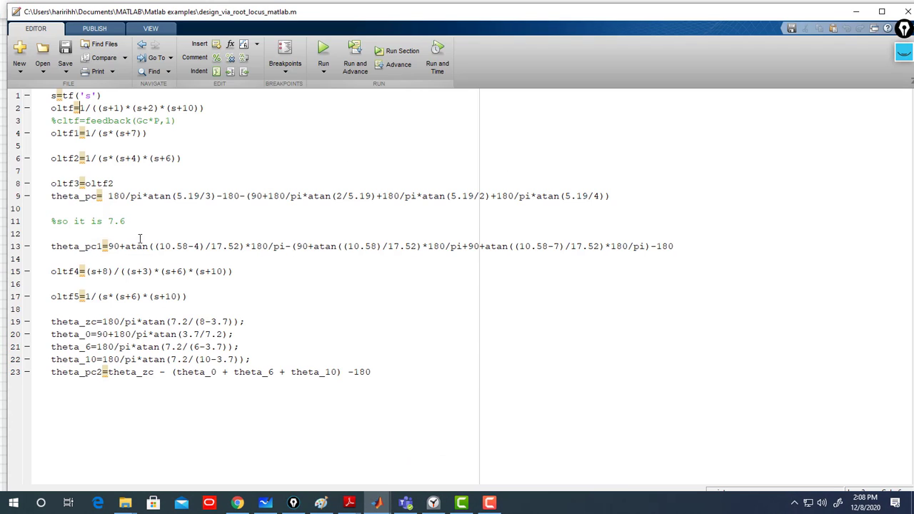
pyautogui.moveTo(181, 158); pyautogui.dragTo(103, 158)
pyautogui.click(856, 11)
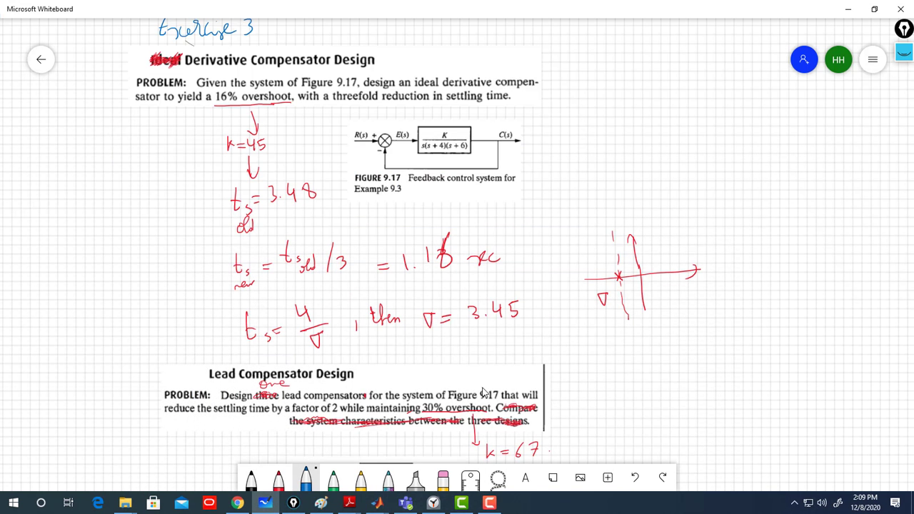
# Close the leftover Figure 3 and Figure 4 plots and bring up the main MATLAB window
pyautogui.moveTo(380, 503)
pyautogui.click(254, 443)
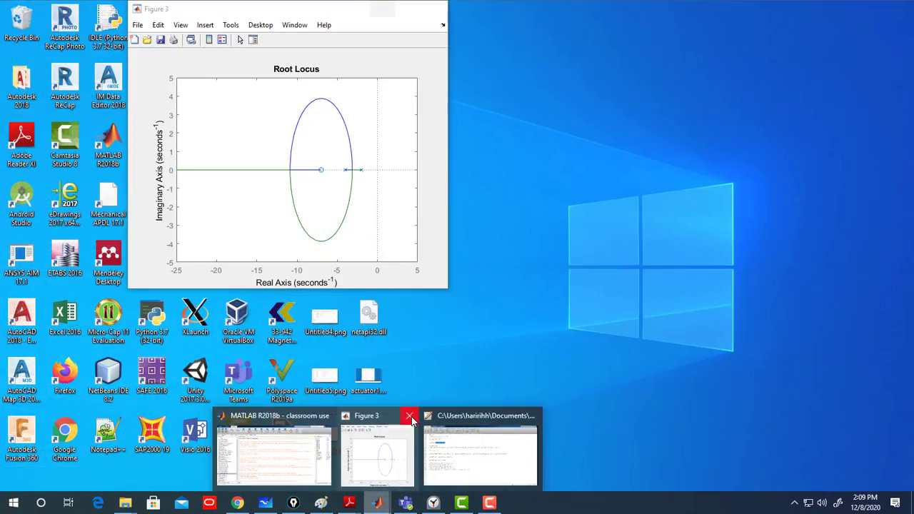
pyautogui.click(406, 415)
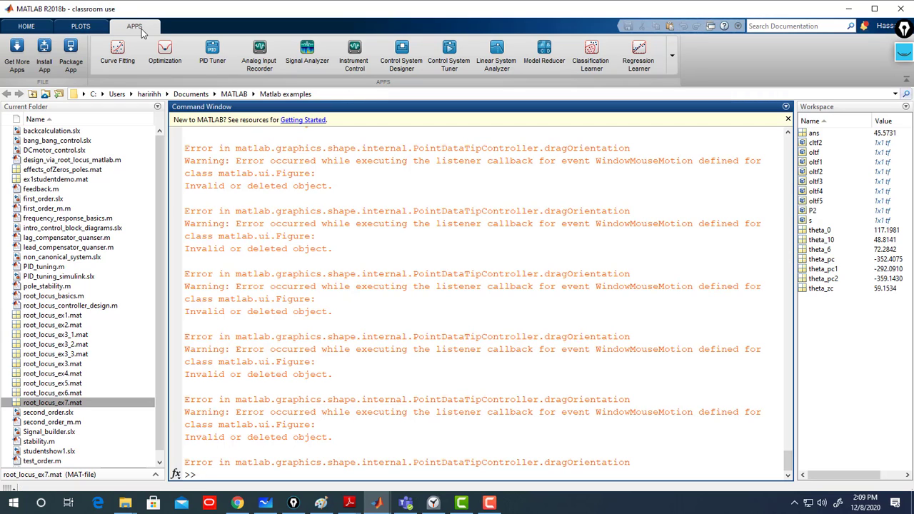
# Launch the Control System Designer app from the control system design and analysis apps
pyautogui.click(33, 29)
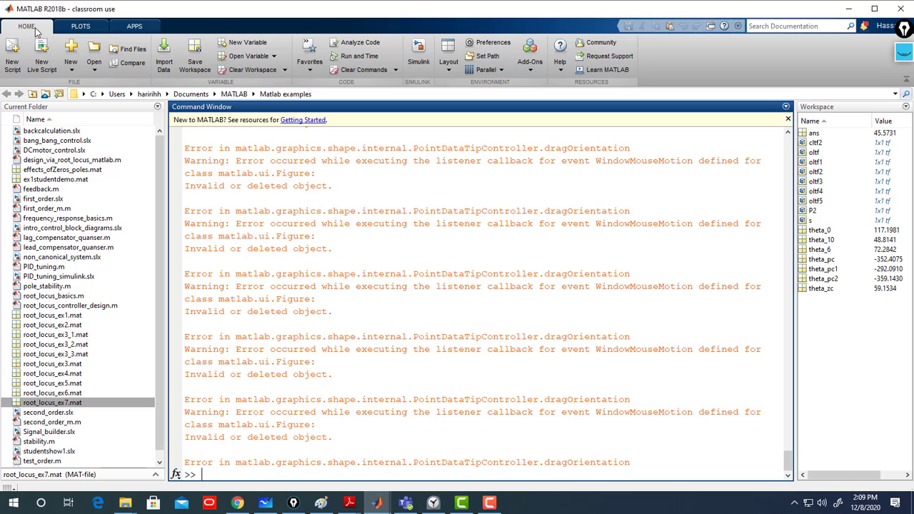
pyautogui.click(132, 27)
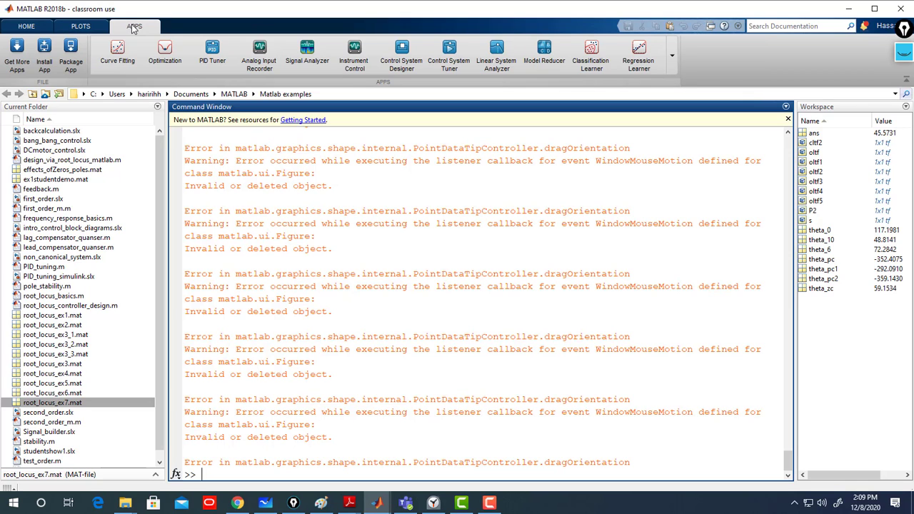
pyautogui.click(673, 62)
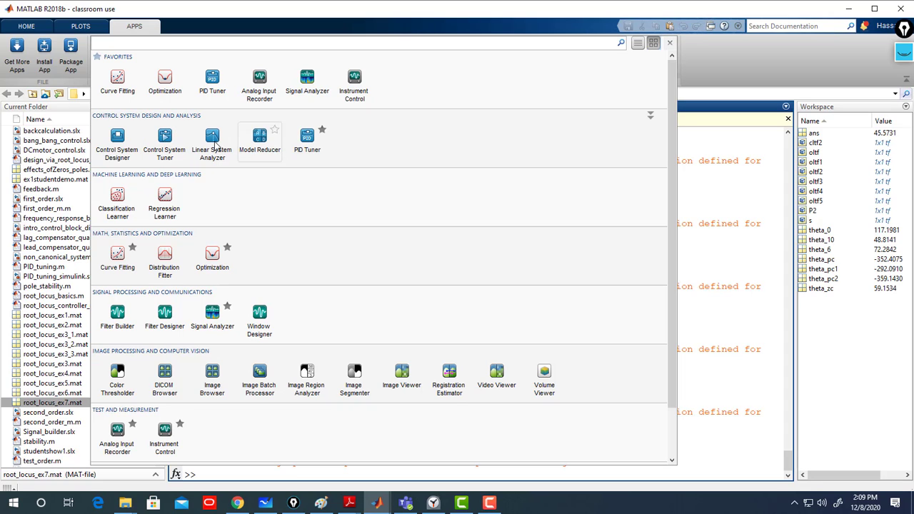
pyautogui.click(118, 140)
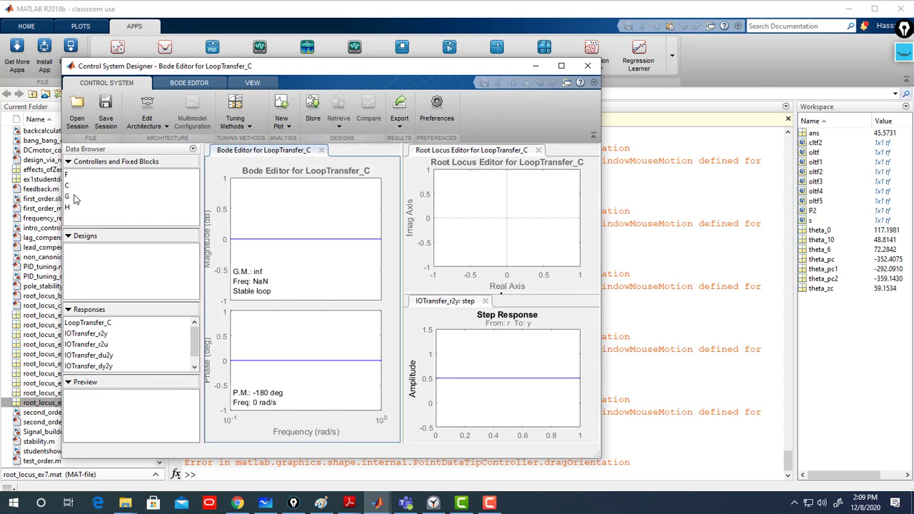
# Maximize the Control System Designer window and inspect the value of fixed block G
pyautogui.doubleClick(74, 197)
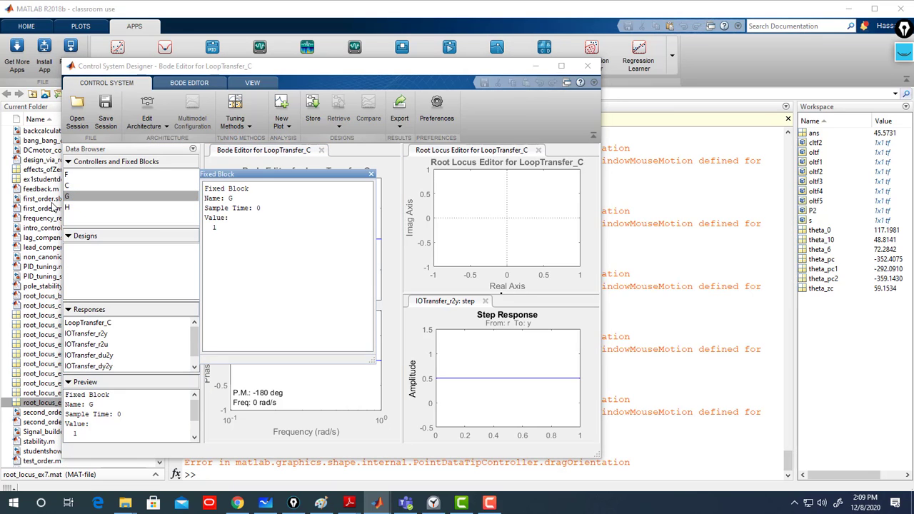
pyautogui.click(370, 175)
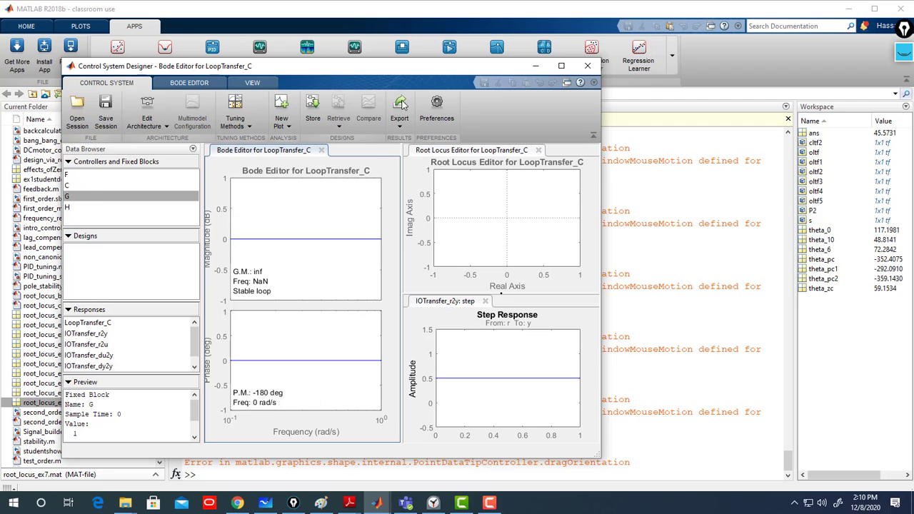
pyautogui.click(561, 66)
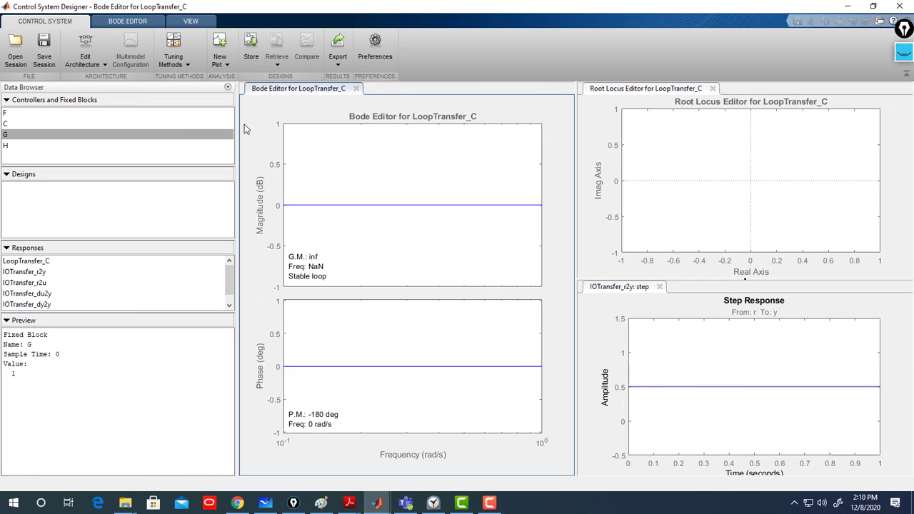
pyautogui.doubleClick(5, 136)
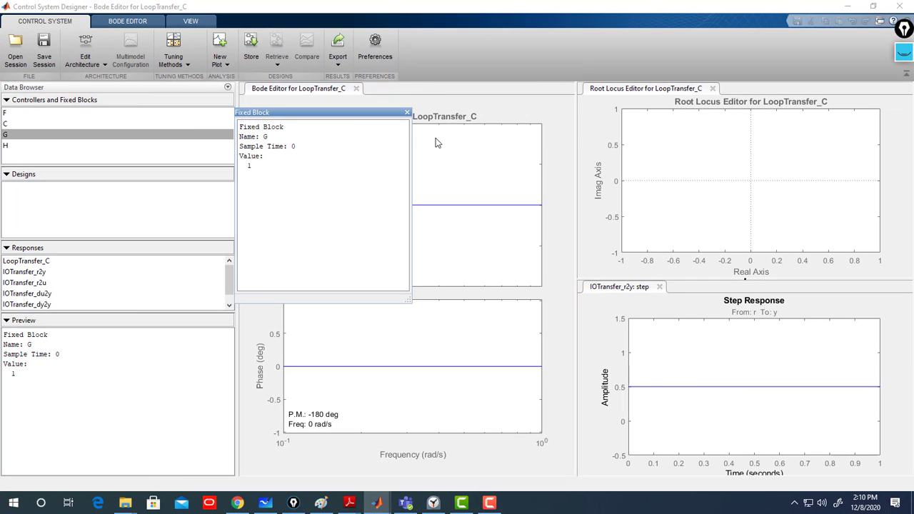
pyautogui.click(407, 113)
# Edit the control architecture so that plant block G uses the workspace transfer function oltf2
pyautogui.click(97, 59)
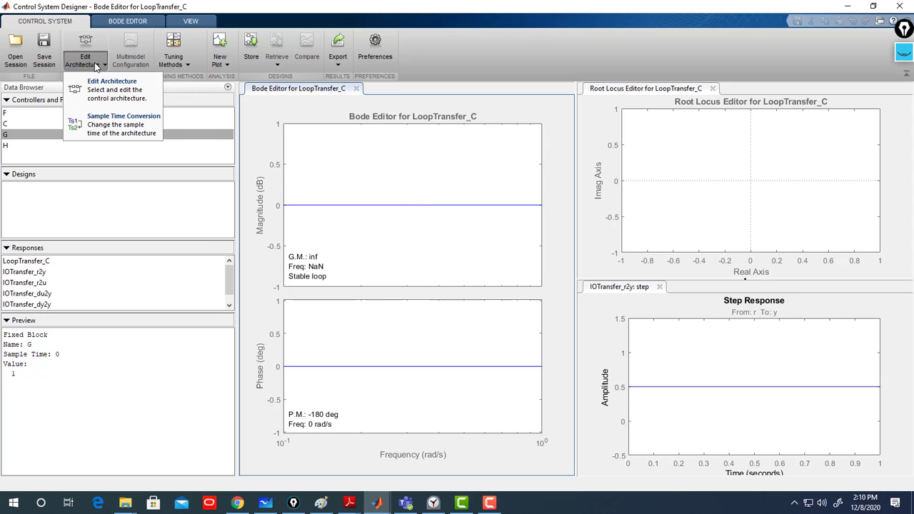
pyautogui.click(98, 87)
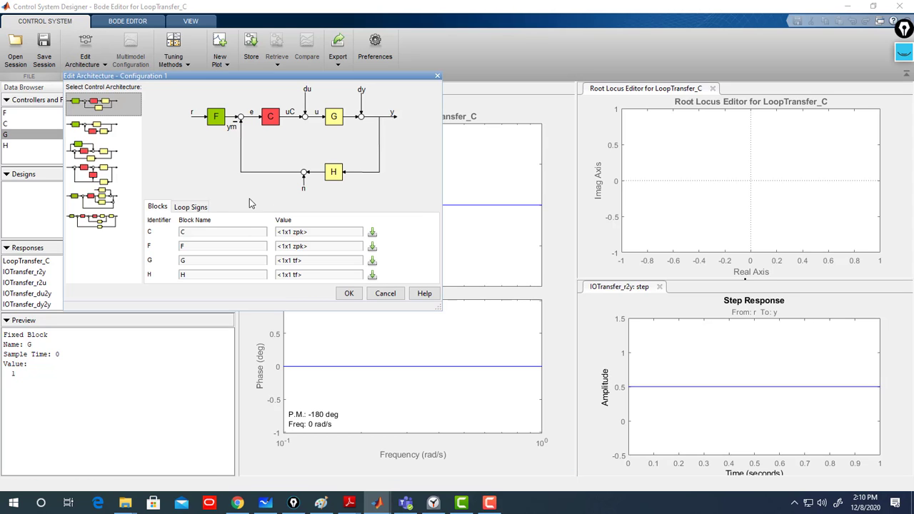
pyautogui.click(322, 259)
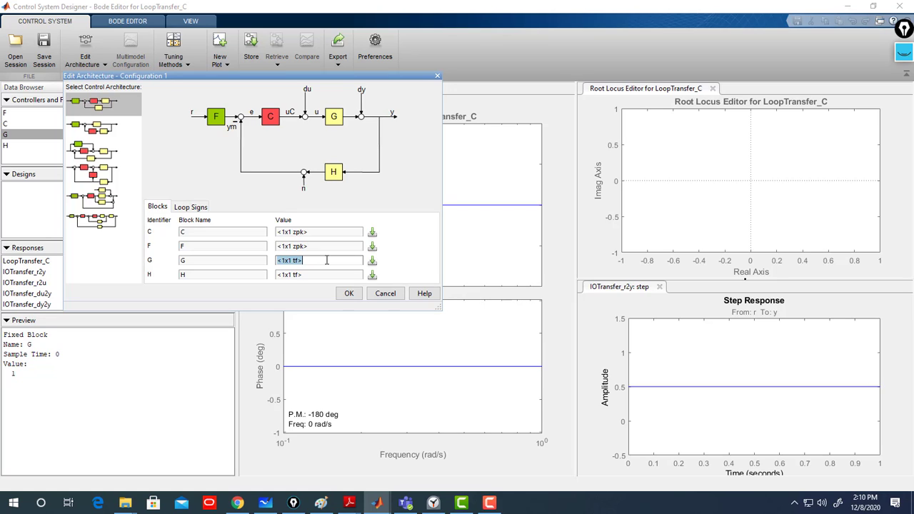
pyautogui.write('oltf2')
pyautogui.click(350, 294)
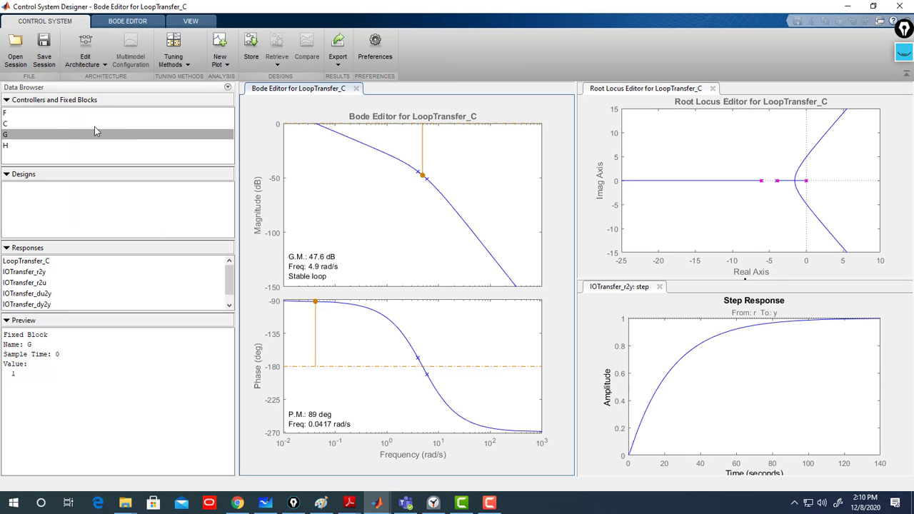
# Set the compensator format to the Zero/pole/gain parameterization in the designer preferences
pyautogui.click(375, 44)
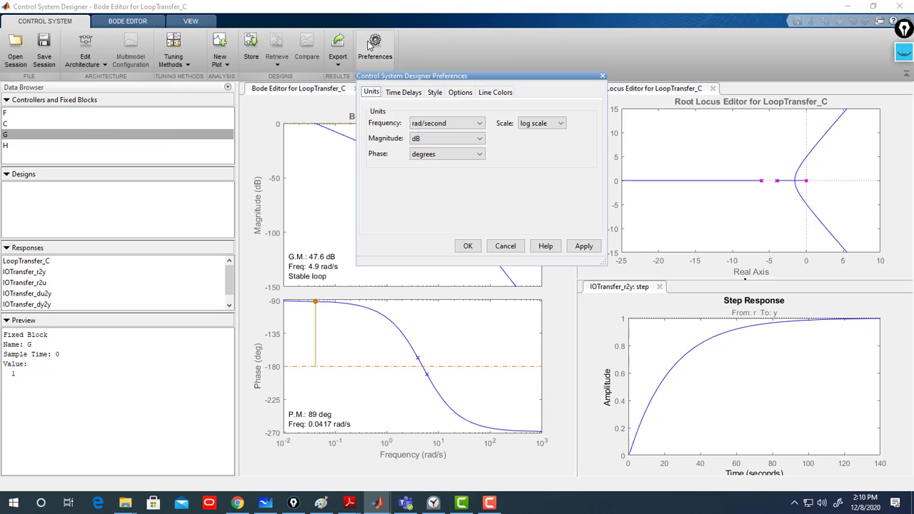
pyautogui.click(461, 94)
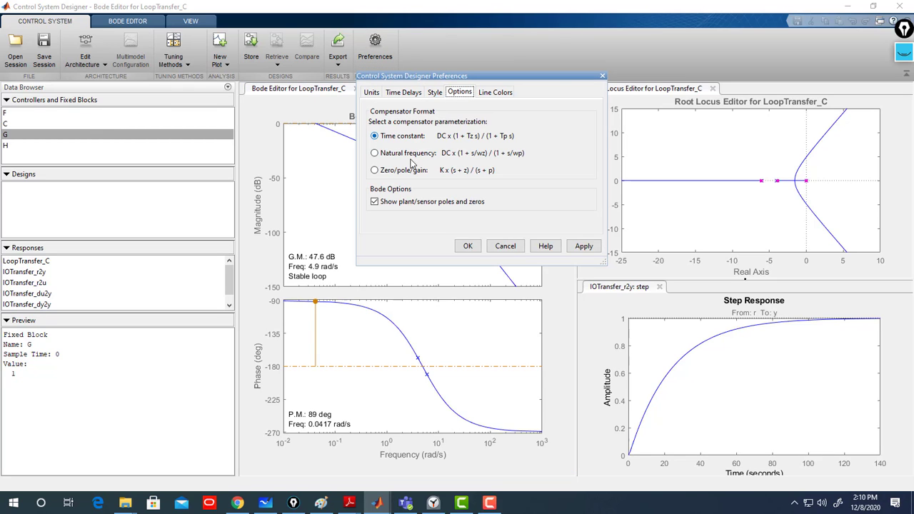
pyautogui.click(588, 248)
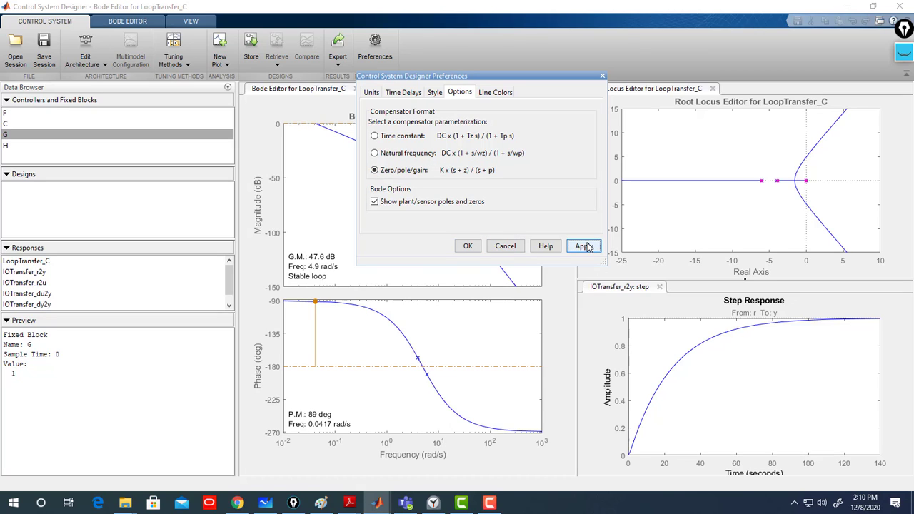
pyautogui.click(467, 246)
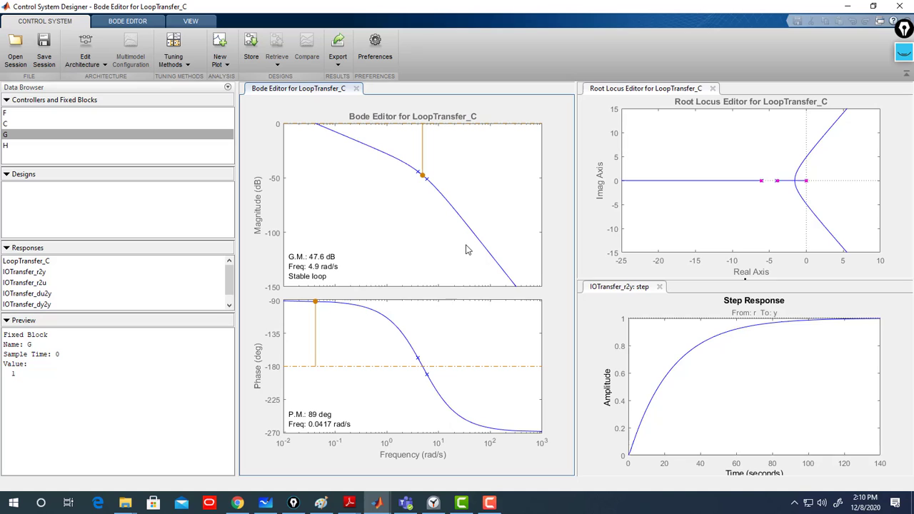
# Close the Bode editor and arrange the root locus editor and step response plot side by side at full height
pyautogui.click(357, 88)
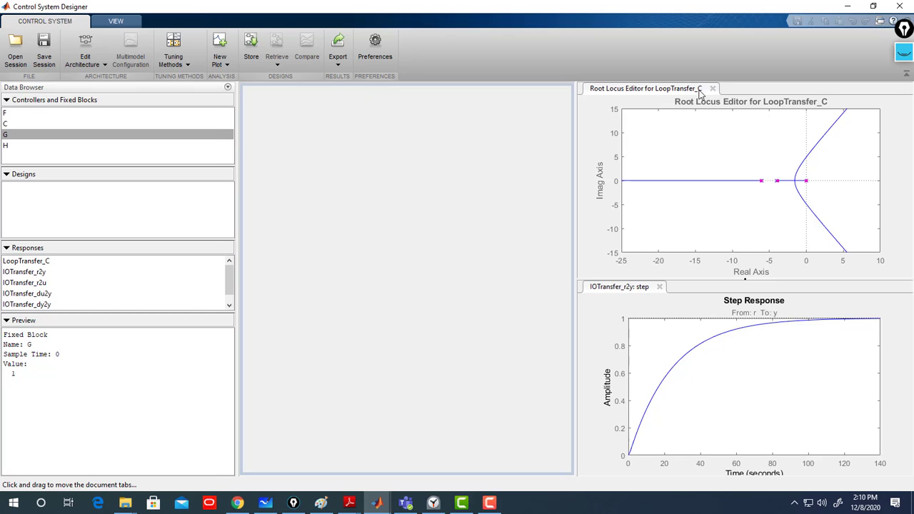
pyautogui.moveTo(671, 90); pyautogui.dragTo(465, 106)
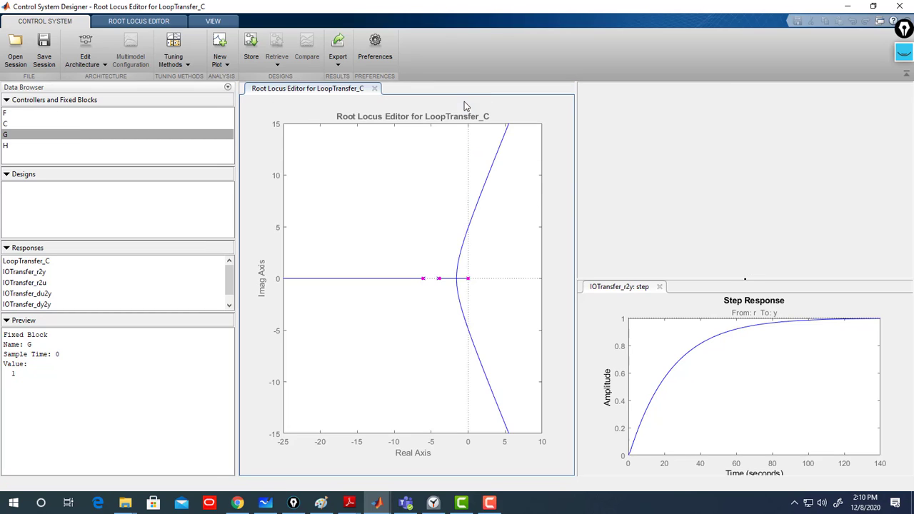
pyautogui.click(746, 280)
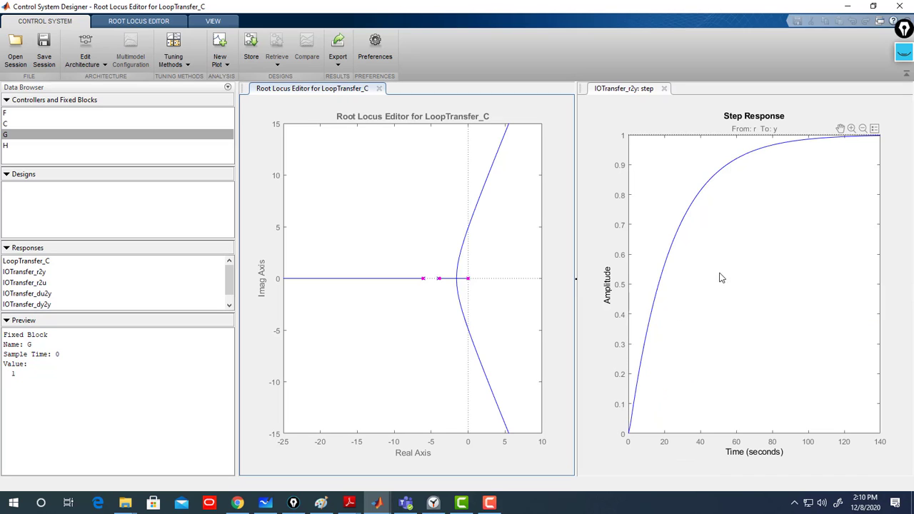
# Preview compensator C, check the required overshoot in the Microsoft Whiteboard problem statement, and return to Control System Designer
pyautogui.click(8, 125)
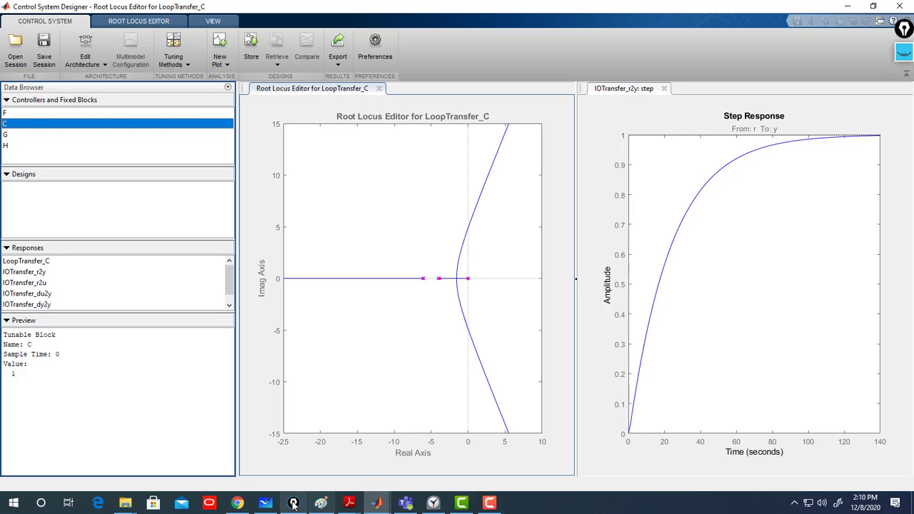
pyautogui.click(265, 504)
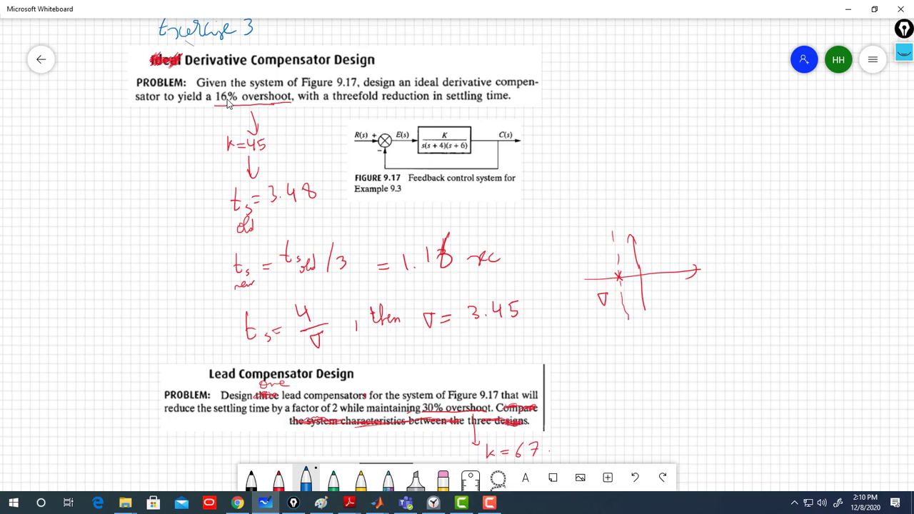
pyautogui.click(848, 9)
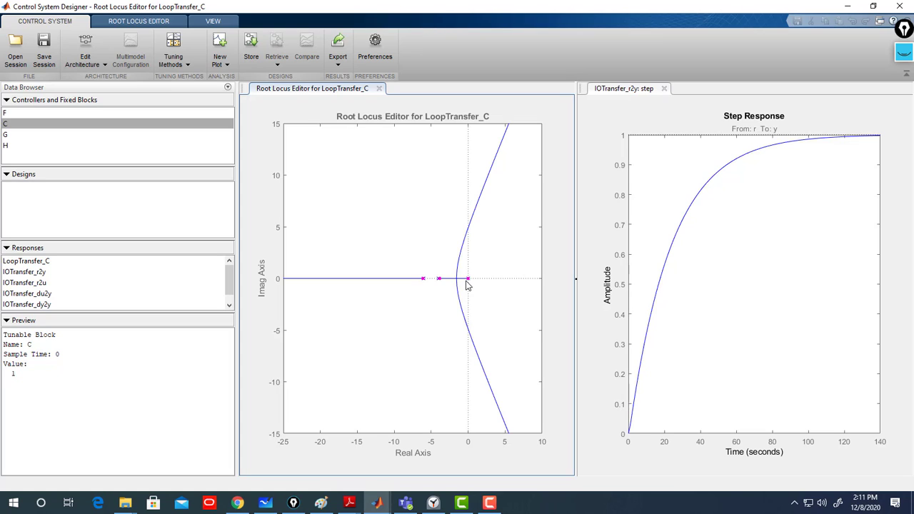
# Move the closed-loop poles along the root locus to raise the compensator gain to about 42
pyautogui.moveTo(467, 279); pyautogui.dragTo(463, 280)
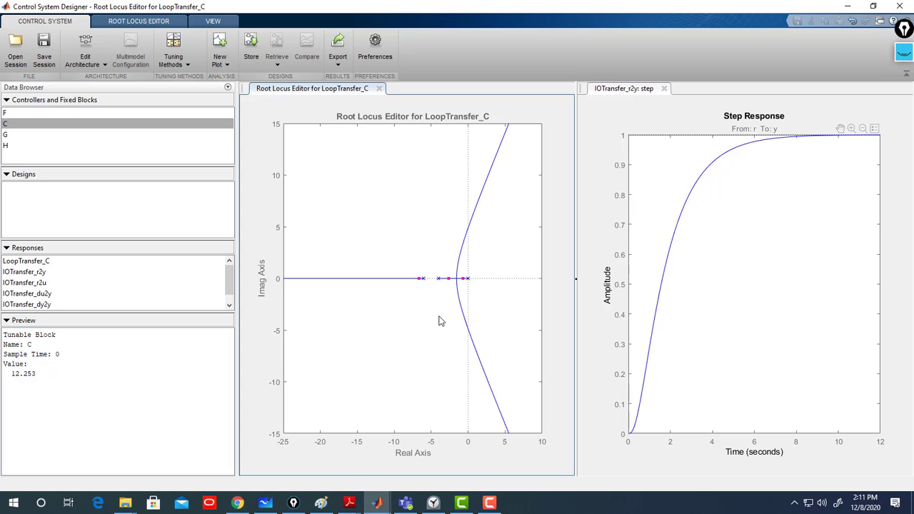
pyautogui.moveTo(462, 280); pyautogui.dragTo(456, 280)
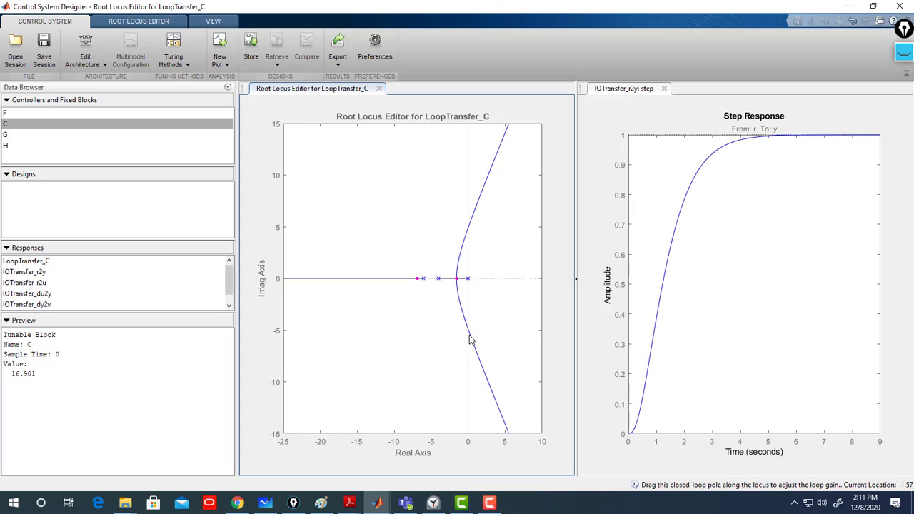
pyautogui.moveTo(457, 278); pyautogui.dragTo(459, 258)
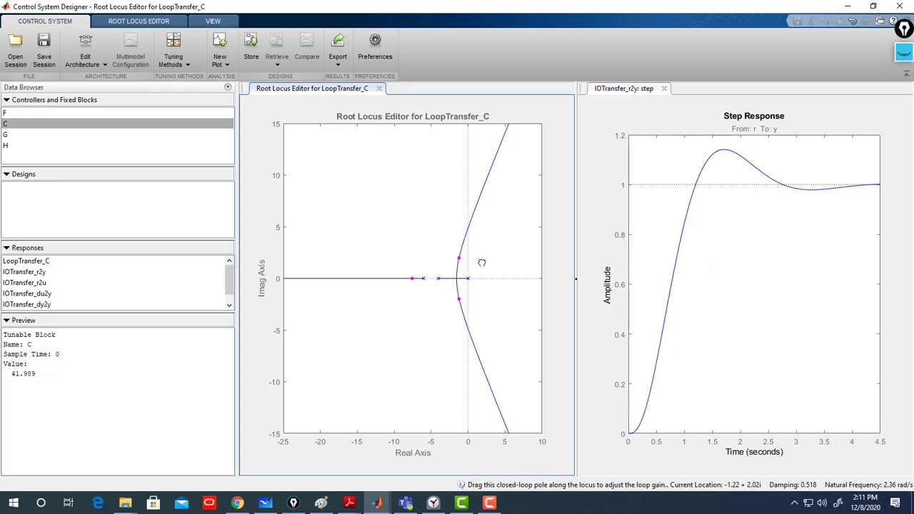
# Show the Peak Response characteristic on the step plot and shift the complex pole to raise the gain to about 43.7
pyautogui.rightClick(721, 194)
pyautogui.moveTo(770, 224)
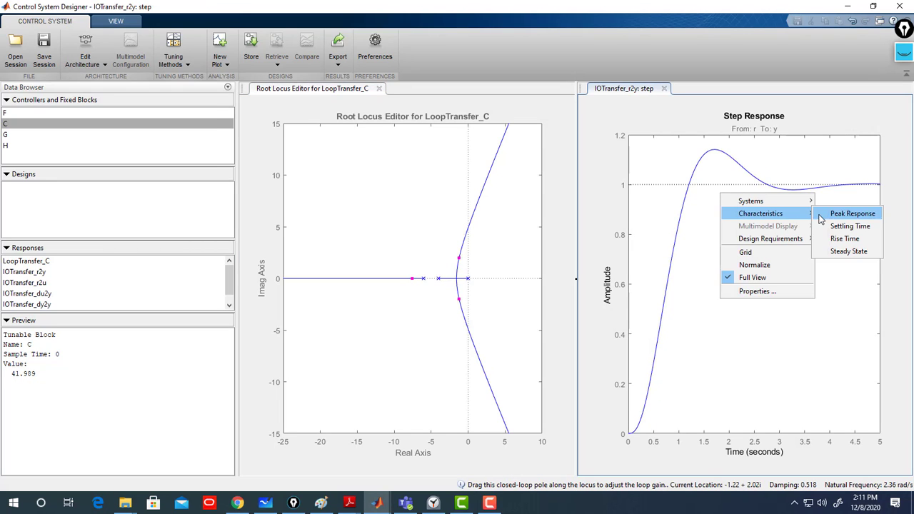
pyautogui.click(824, 216)
pyautogui.moveTo(715, 151)
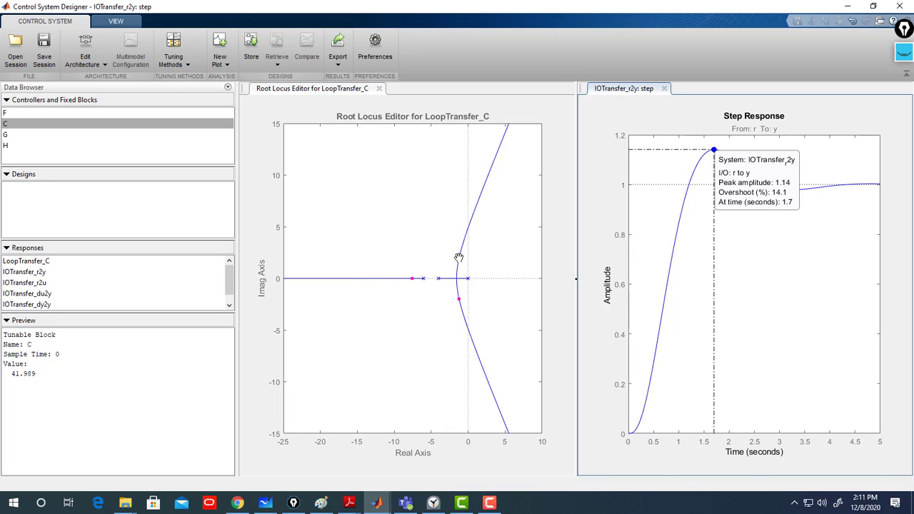
pyautogui.moveTo(458, 259); pyautogui.dragTo(459, 257)
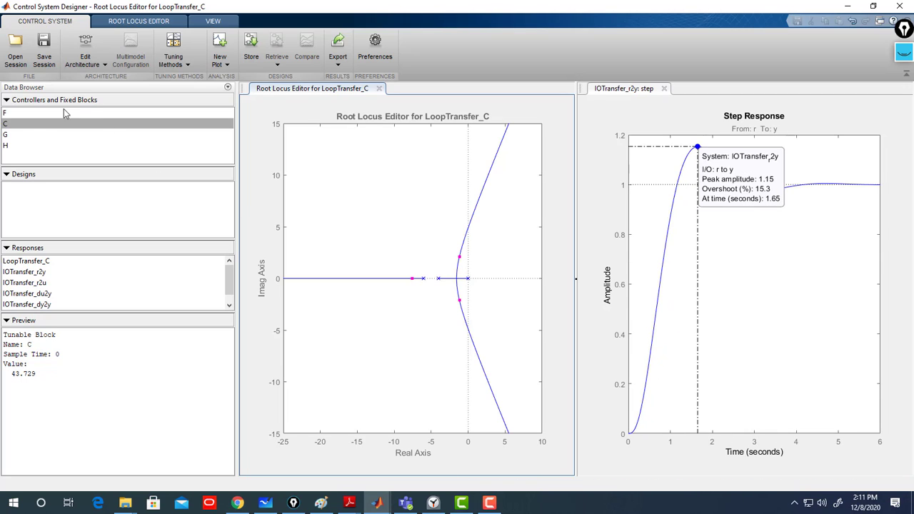
# Try a gain of 46 for compensator C, set it to 45 instead, and close the Compensator Editor
pyautogui.doubleClick(17, 125)
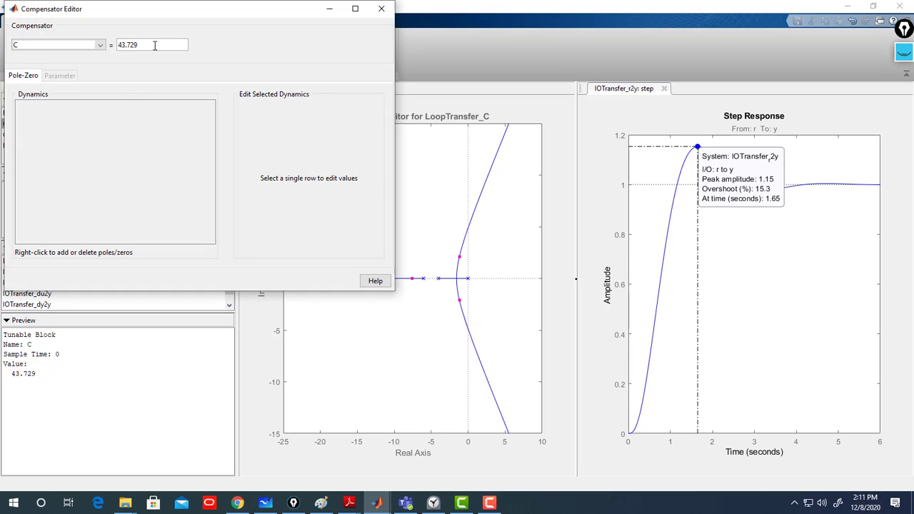
pyautogui.moveTo(155, 45); pyautogui.dragTo(114, 41)
pyautogui.write('46')
pyautogui.press('Return')
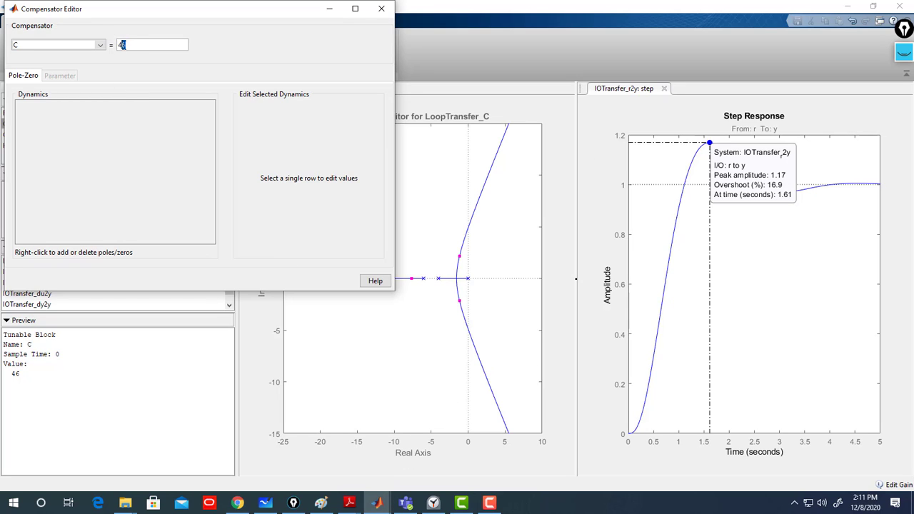
pyautogui.click(123, 44)
pyautogui.press('BackSpace')
pyautogui.write('5')
pyautogui.click(93, 45)
pyautogui.click(79, 67)
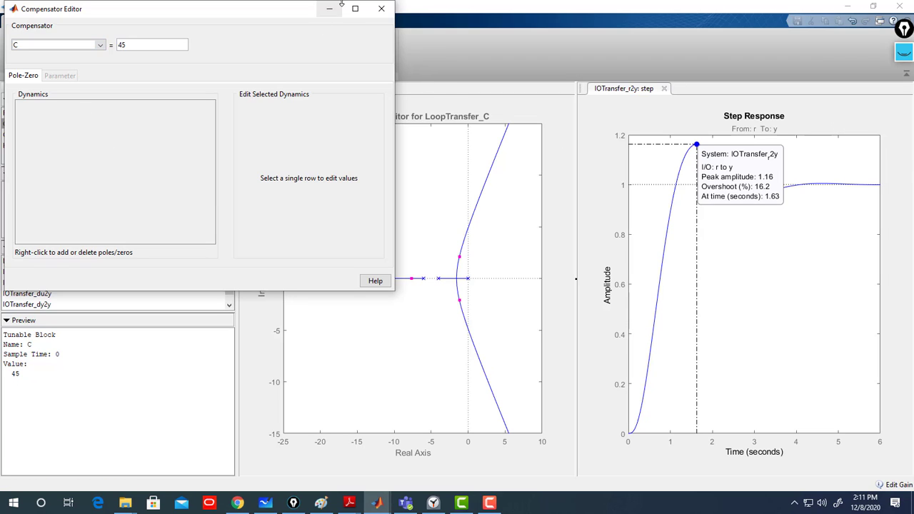
pyautogui.click(382, 9)
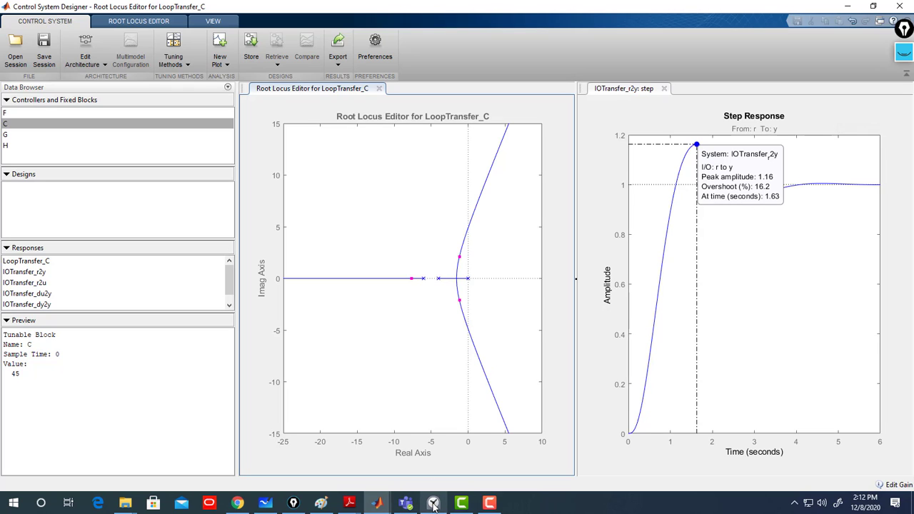
# Check the settling time requirement in the Microsoft Whiteboard problem statement and return to Control System Designer
pyautogui.click(277, 508)
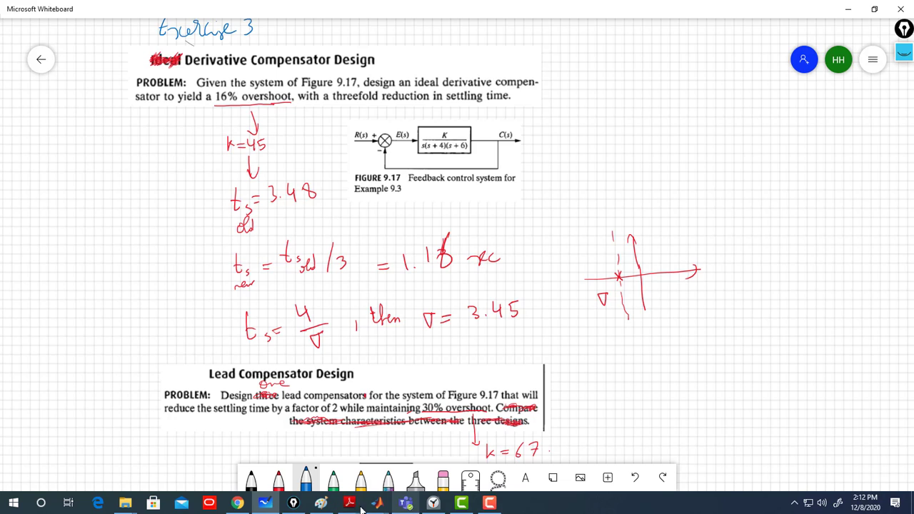
pyautogui.moveTo(380, 506)
pyautogui.click(485, 455)
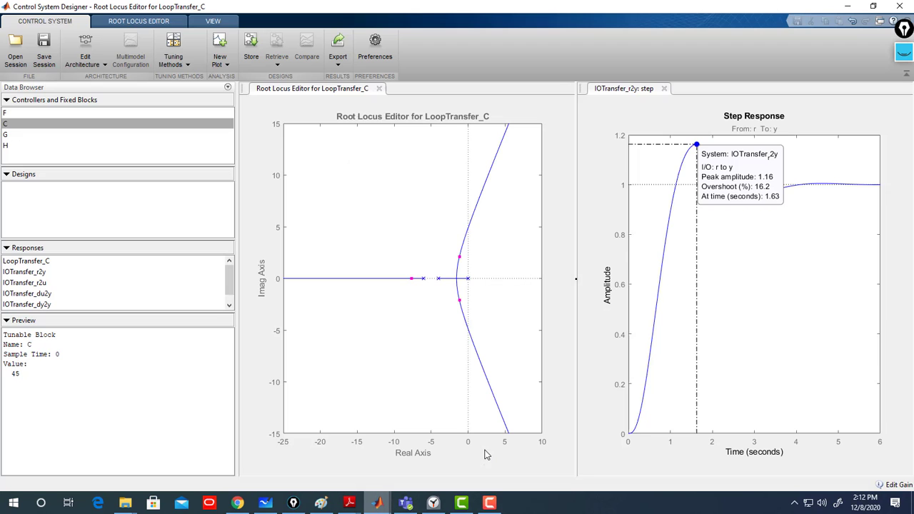
# Show the Settling Time characteristic and its data tip on the step response plot
pyautogui.rightClick(831, 231)
pyautogui.moveTo(854, 249)
pyautogui.click(786, 262)
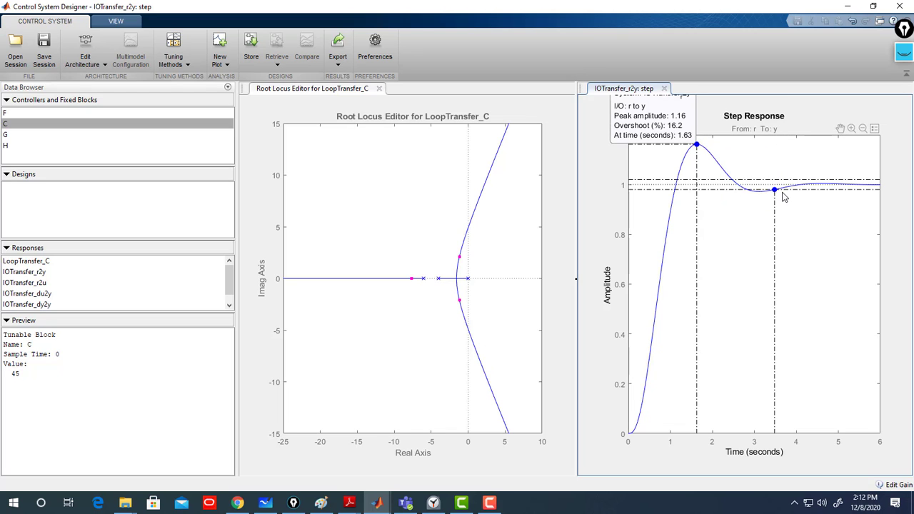
pyautogui.moveTo(777, 195)
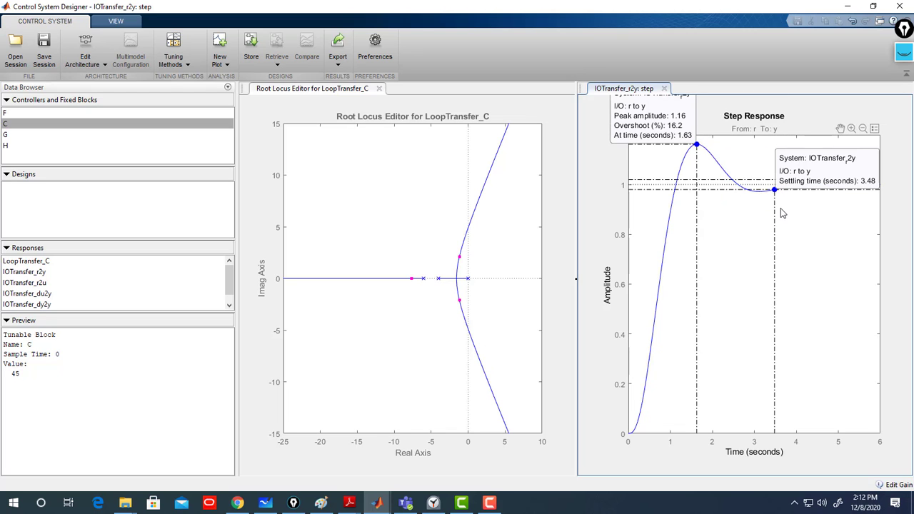
# Review the settling time notes in Microsoft Whiteboard, return to Control System Designer, and store the current design
pyautogui.click(841, 9)
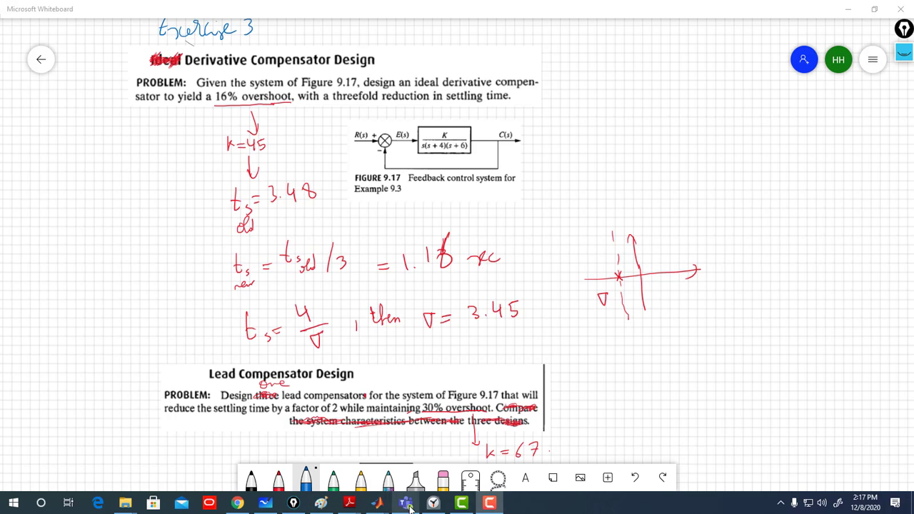
pyautogui.moveTo(386, 510)
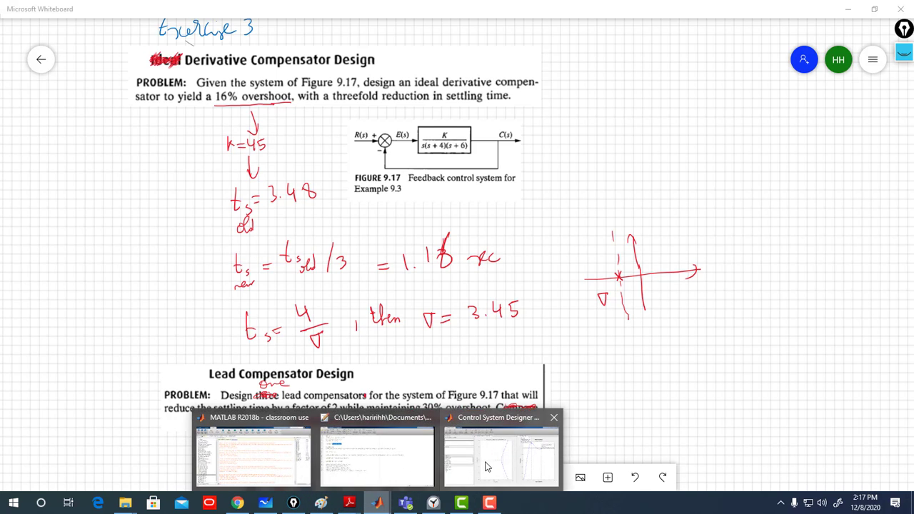
pyautogui.click(500, 453)
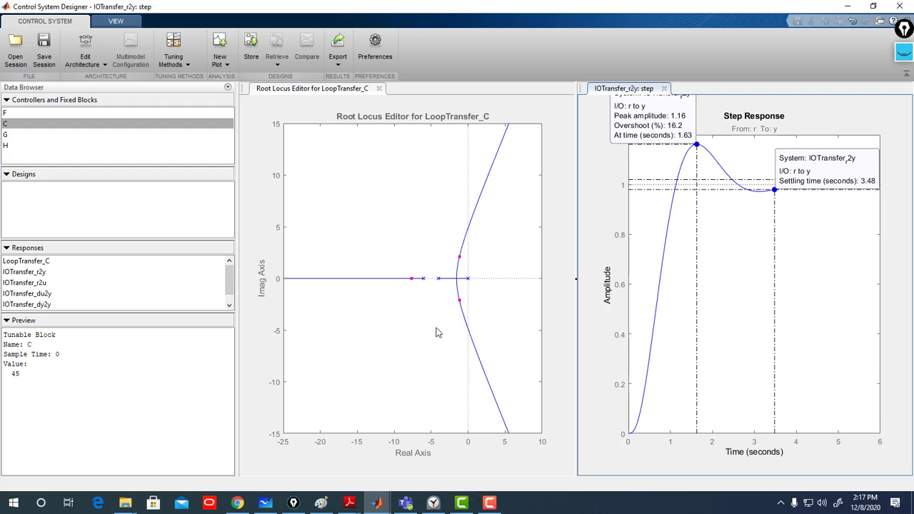
pyautogui.click(250, 43)
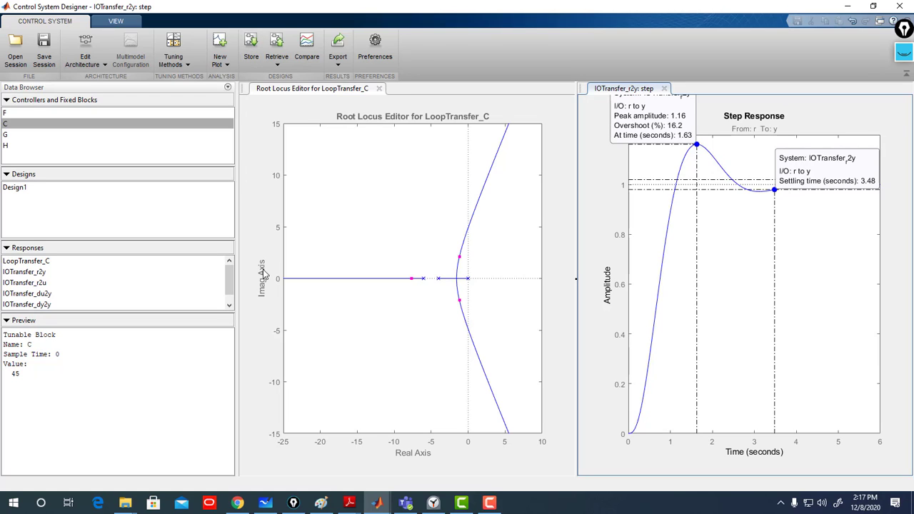
# Consult the compensator form (s+Zc) in Microsoft Whiteboard, return, and add a real zero to compensator C at about -2.25
pyautogui.click(265, 503)
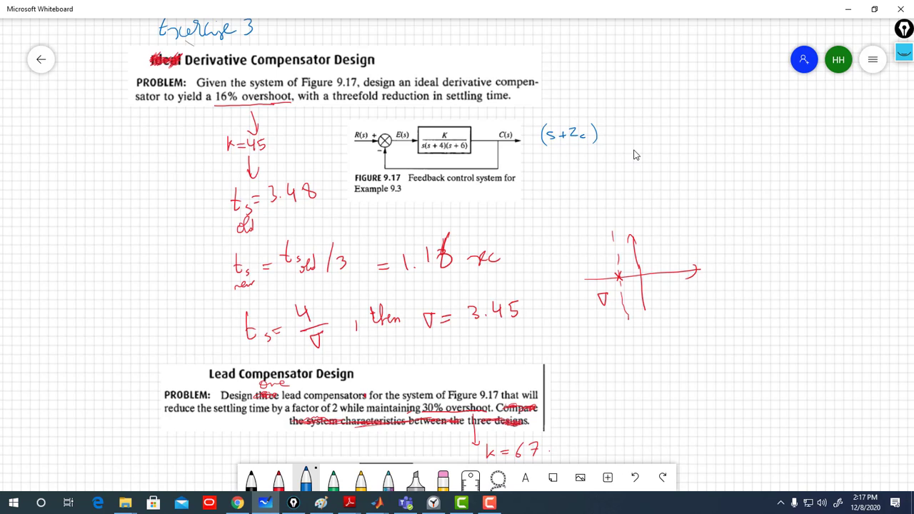
pyautogui.click(851, 10)
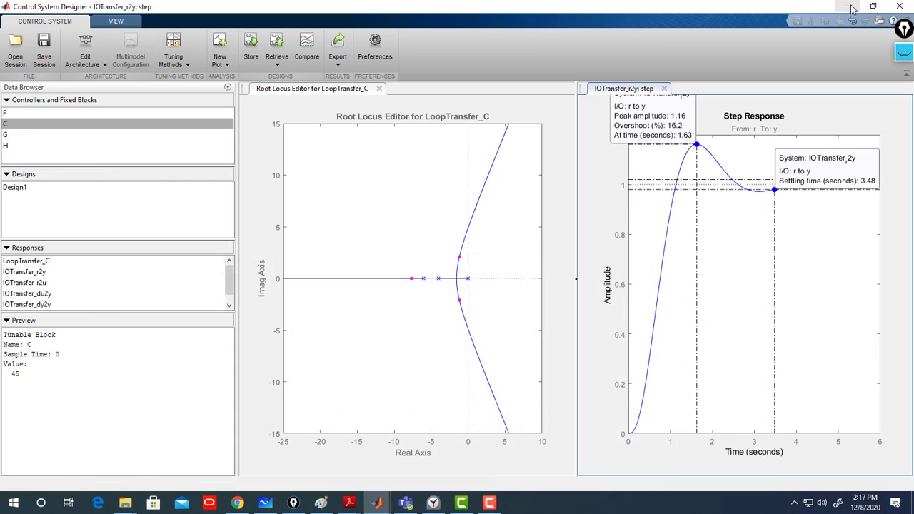
pyautogui.click(355, 191)
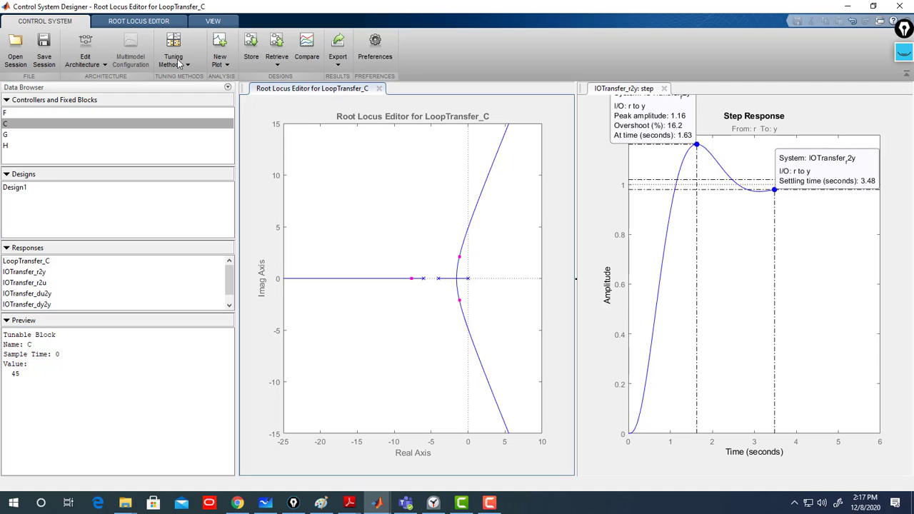
pyautogui.click(141, 20)
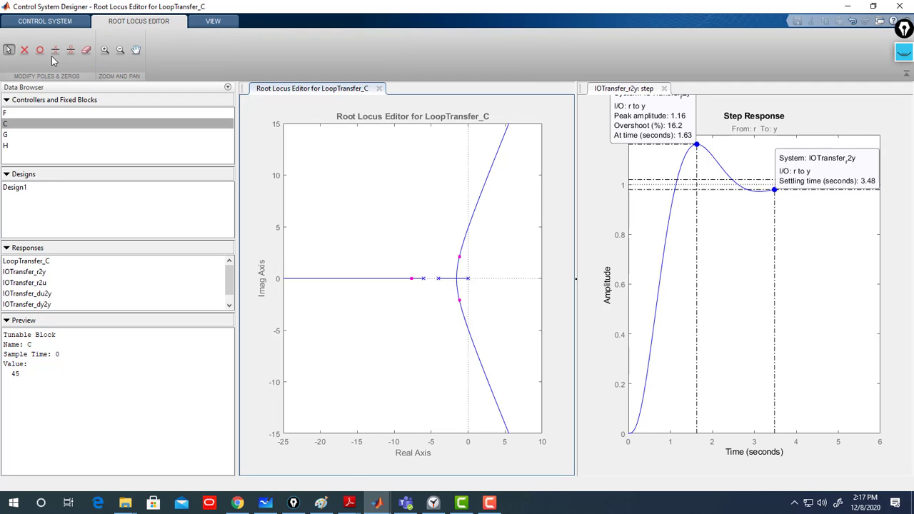
pyautogui.click(40, 51)
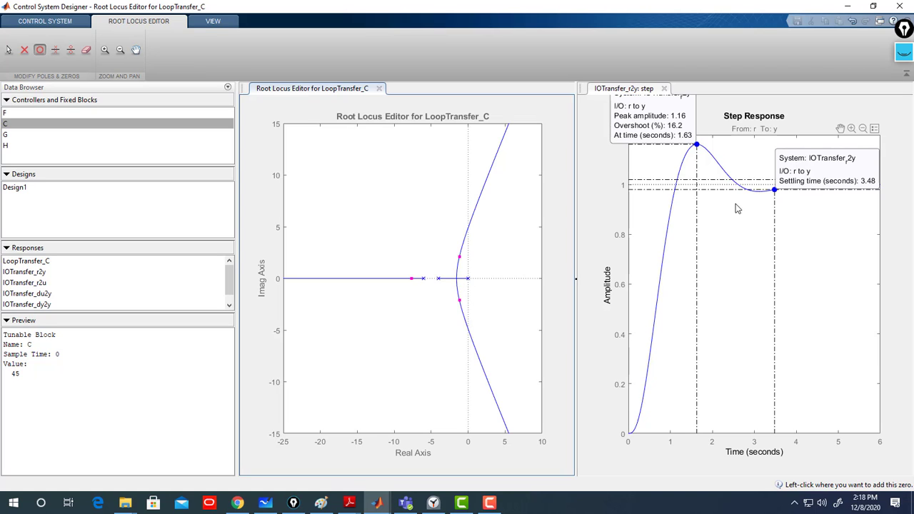
pyautogui.click(451, 279)
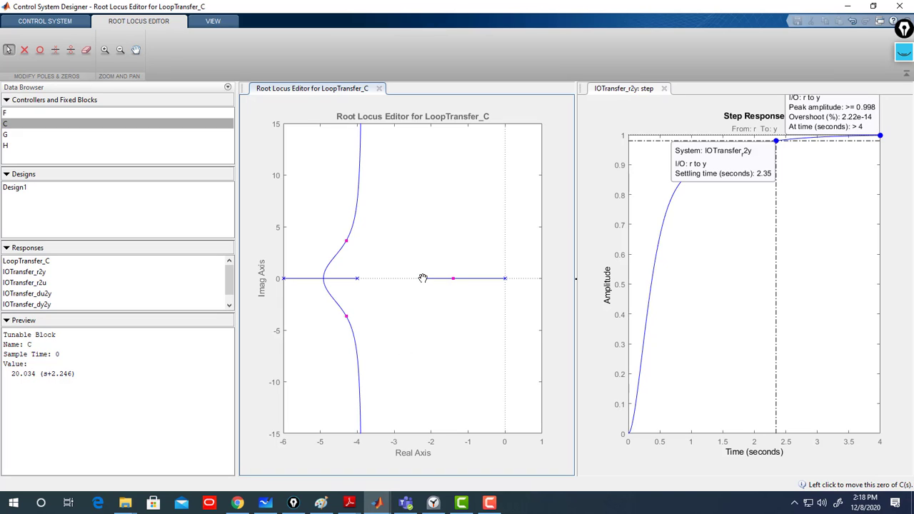
# Shift the compensator zero to about -1.9 and move the complex pole along the root locus to a gain of about 46.1
pyautogui.moveTo(423, 278); pyautogui.dragTo(448, 295)
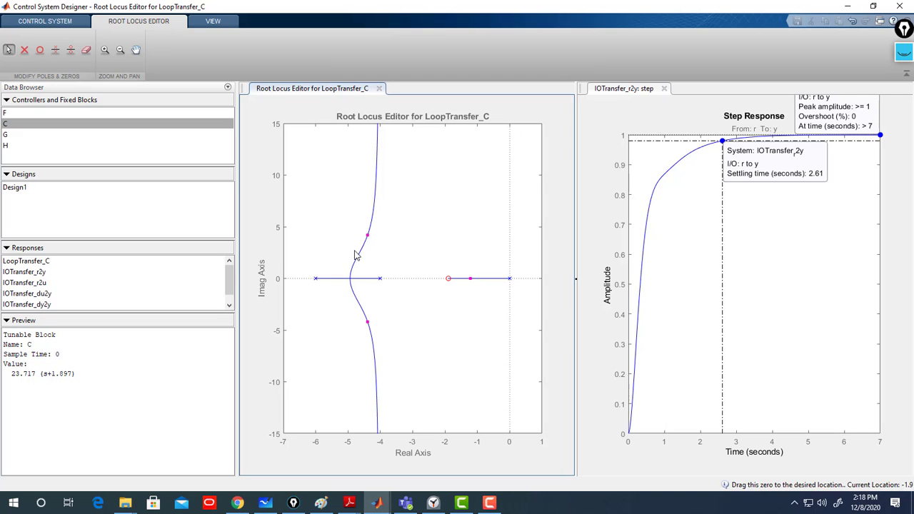
pyautogui.moveTo(367, 235); pyautogui.dragTo(374, 214)
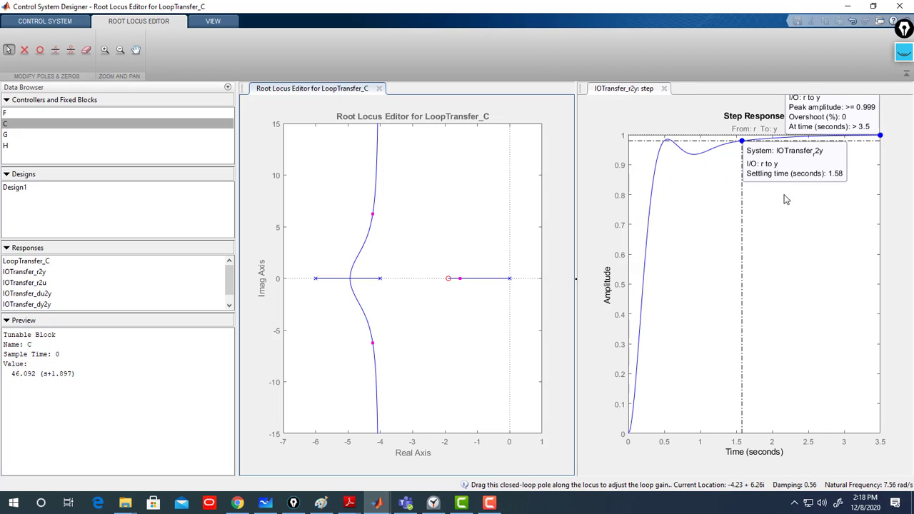
# Turn the step plot's Peak Response characteristic off and back on, and place its data tip above the curve
pyautogui.rightClick(676, 168)
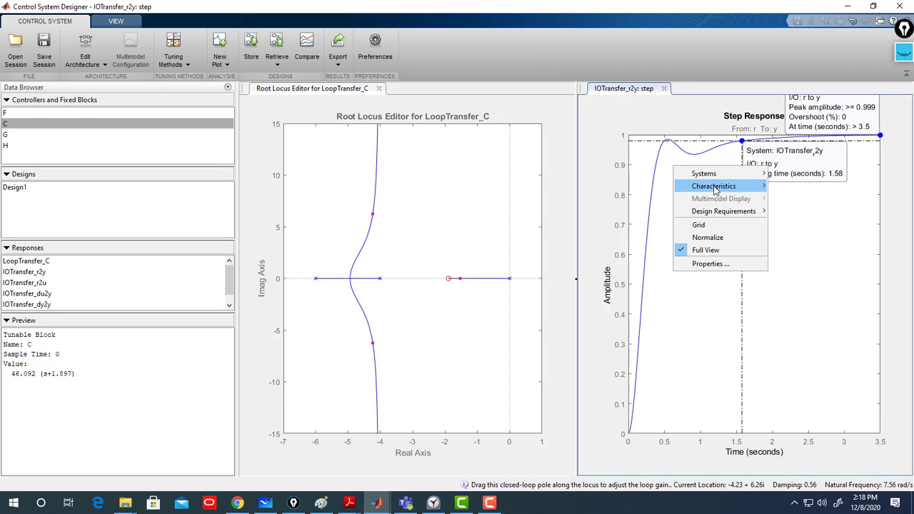
pyautogui.moveTo(704, 174)
pyautogui.click(668, 144)
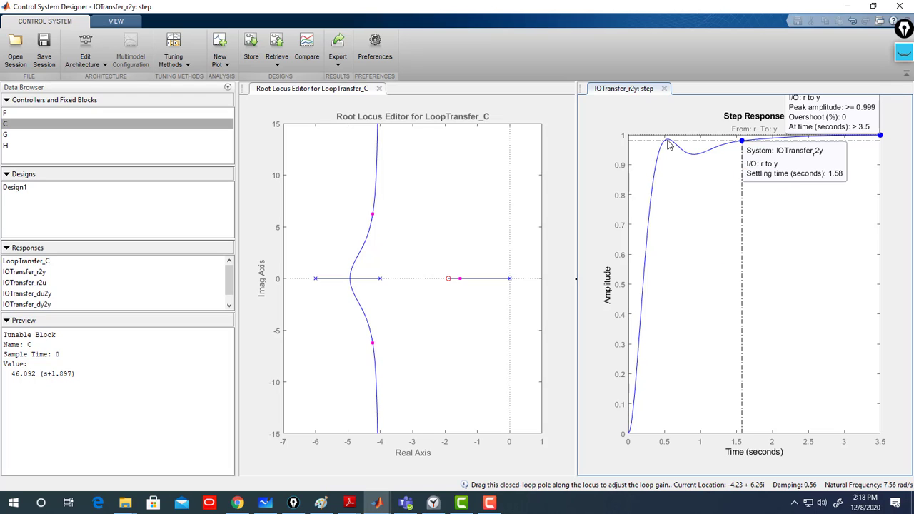
pyautogui.click(743, 141)
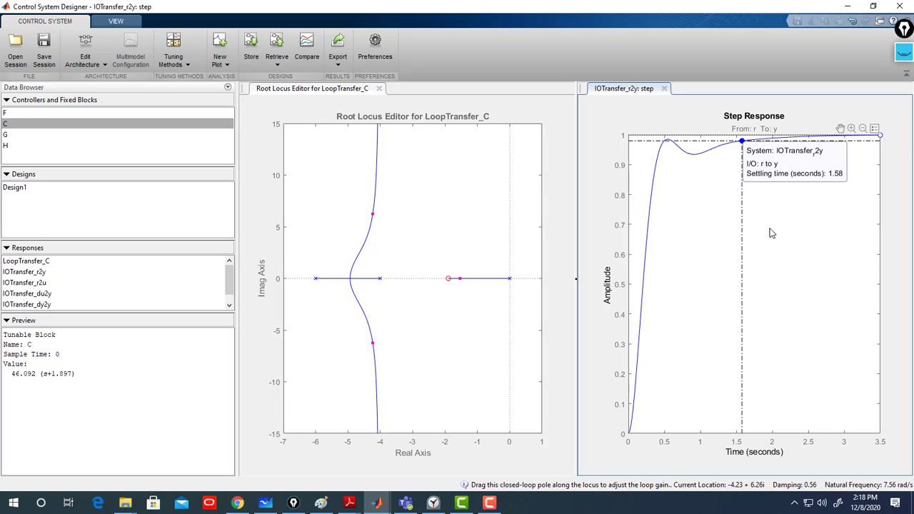
pyautogui.rightClick(698, 209)
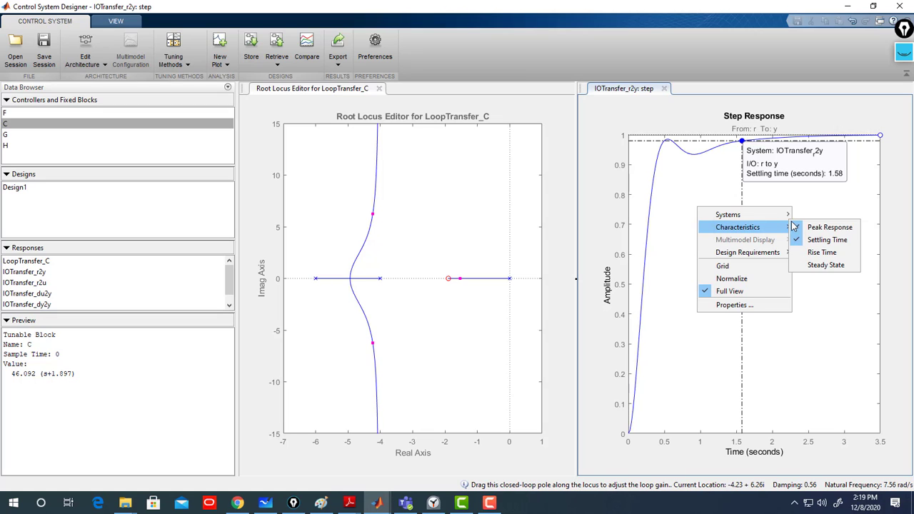
pyautogui.click(799, 224)
pyautogui.rightClick(716, 218)
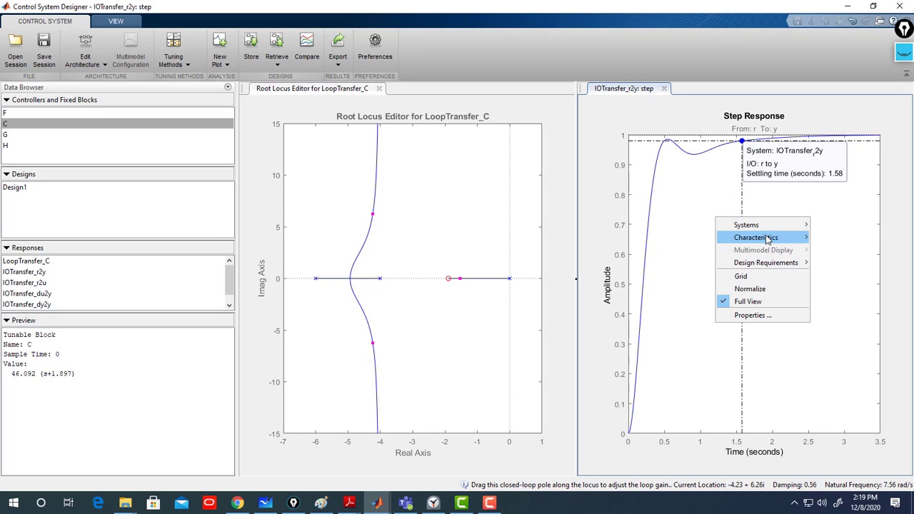
pyautogui.moveTo(757, 238)
pyautogui.click(829, 236)
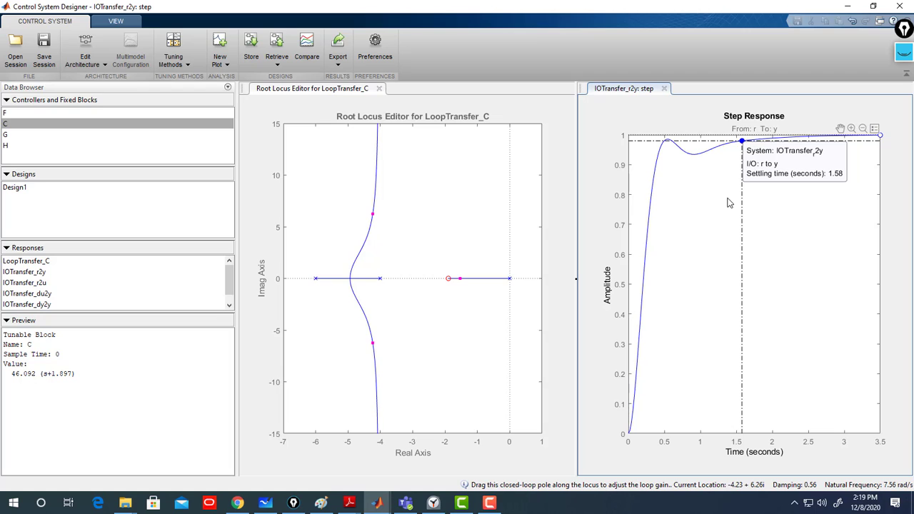
pyautogui.click(881, 136)
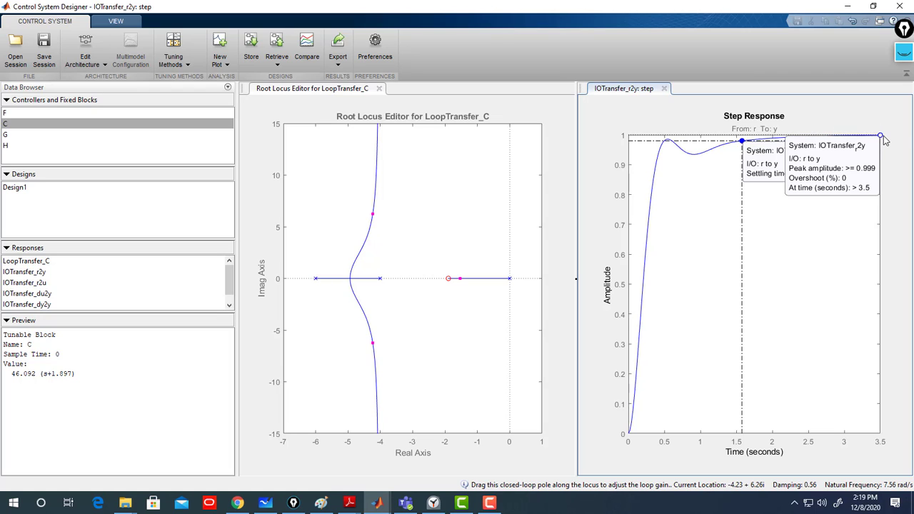
pyautogui.moveTo(844, 164); pyautogui.dragTo(838, 106)
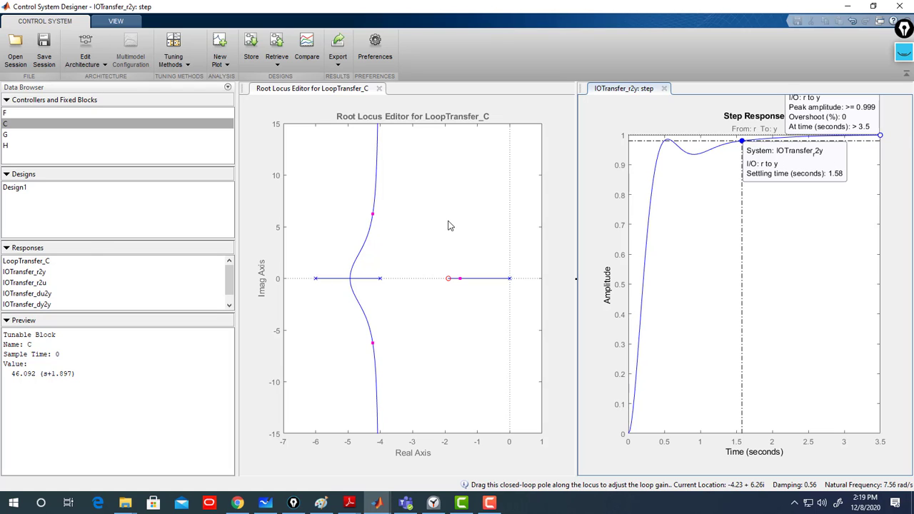
# Move the complex pole along the root locus to raise the gain to about 92.5, and check the target settling time in Microsoft Whiteboard
pyautogui.click(373, 204)
pyautogui.moveTo(373, 204); pyautogui.dragTo(375, 201)
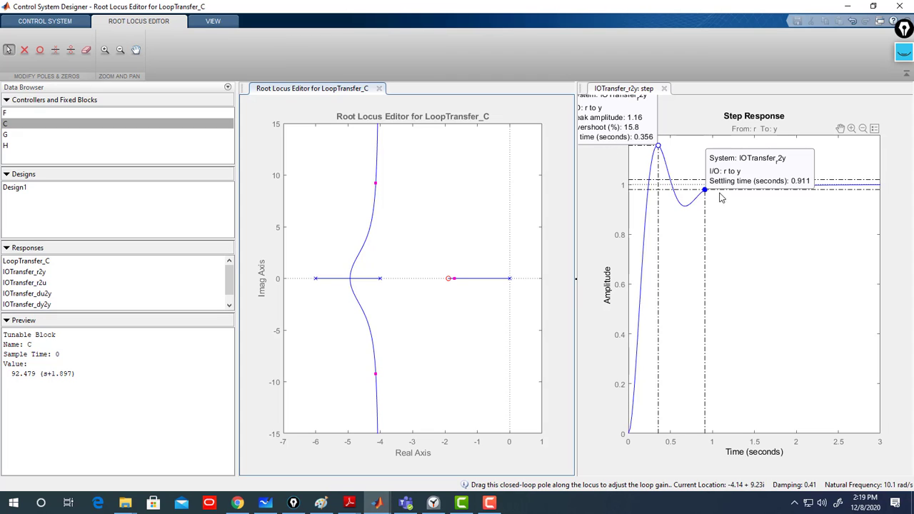
pyautogui.click(762, 178)
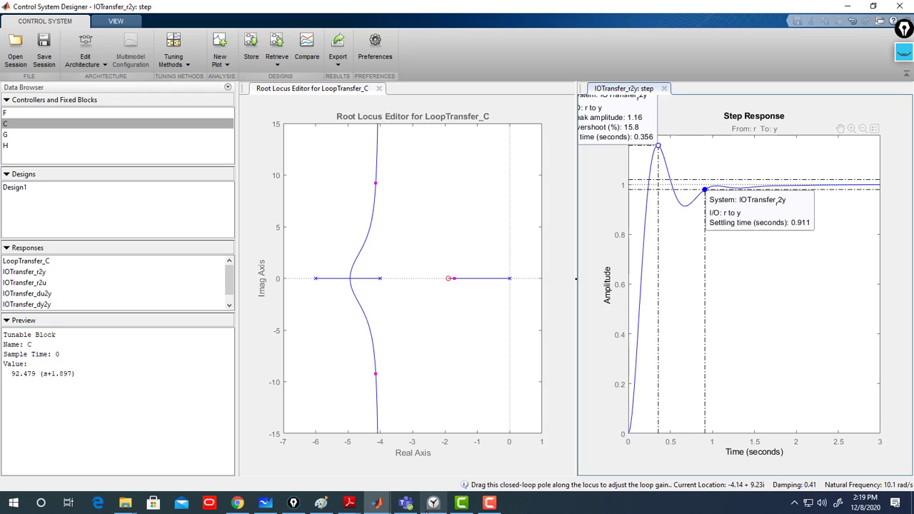
pyautogui.click(265, 504)
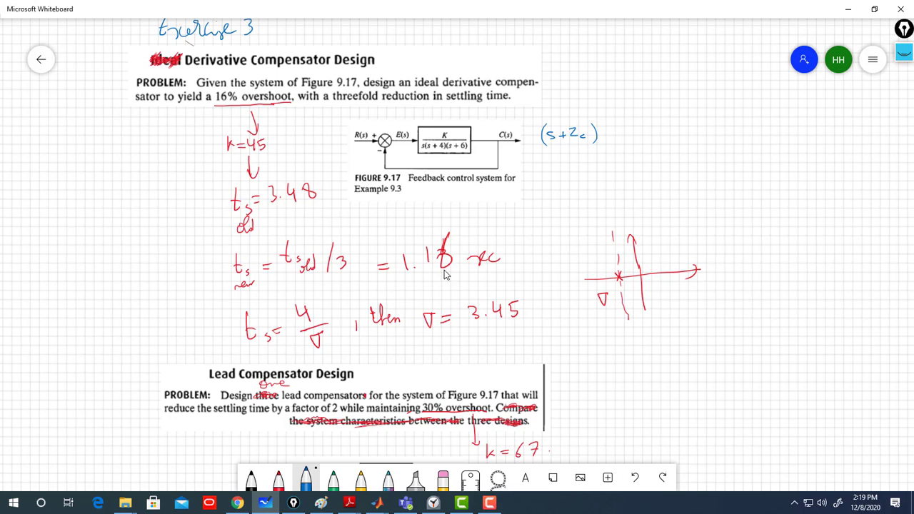
pyautogui.click(845, 9)
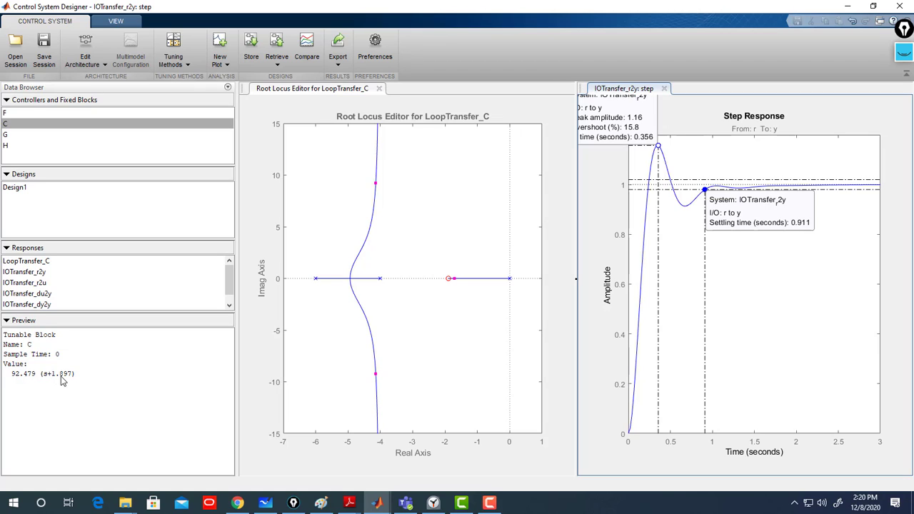
# Store the compensated design and overlay Design1 on the step response for comparison, clearing the data tips
pyautogui.click(252, 48)
pyautogui.click(310, 52)
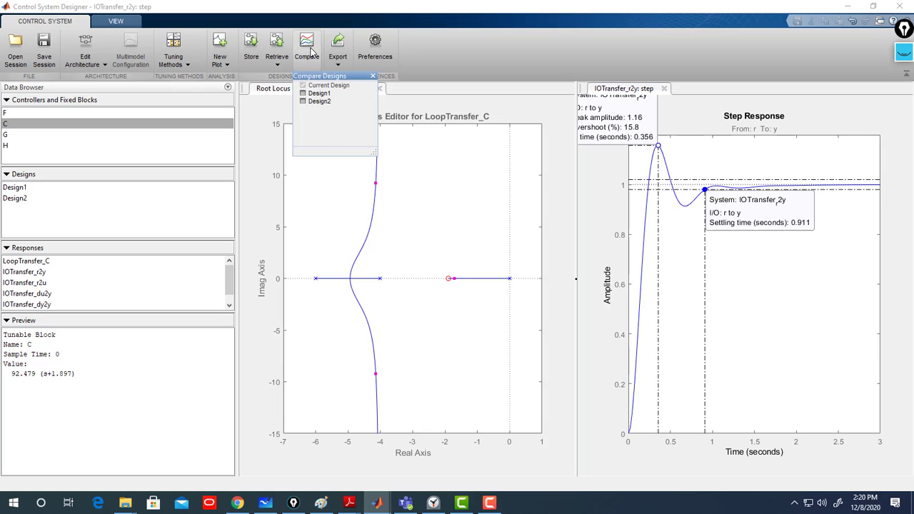
pyautogui.click(303, 93)
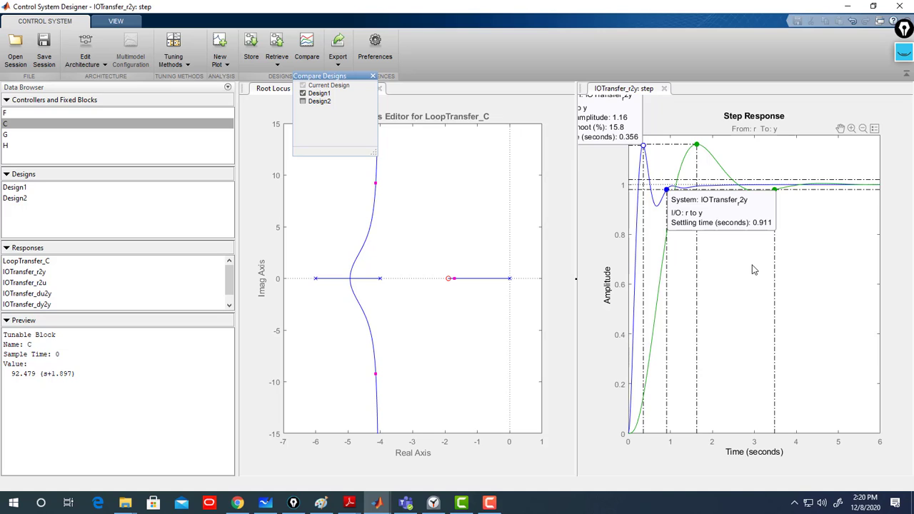
pyautogui.click(754, 269)
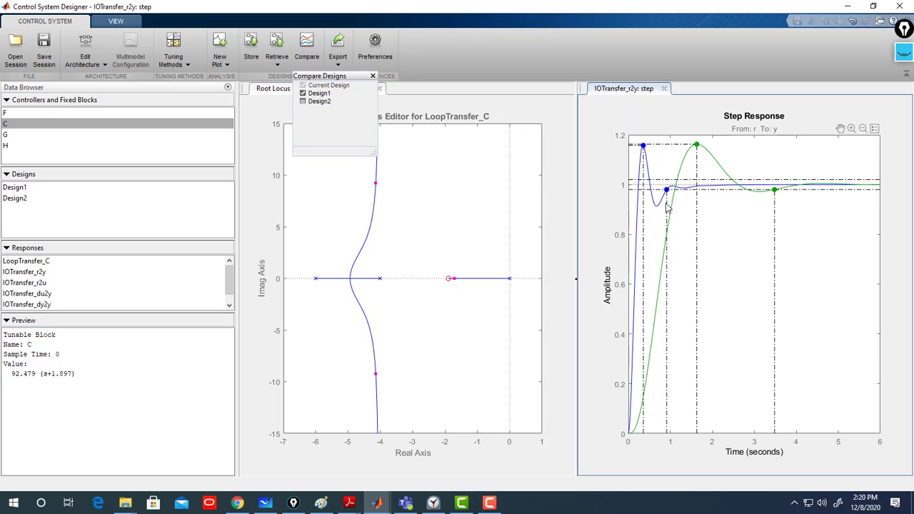
# Inspect the settling points of both designs on the step response, and review the target requirements in Microsoft Whiteboard
pyautogui.moveTo(668, 191)
pyautogui.moveTo(777, 193)
pyautogui.click(265, 504)
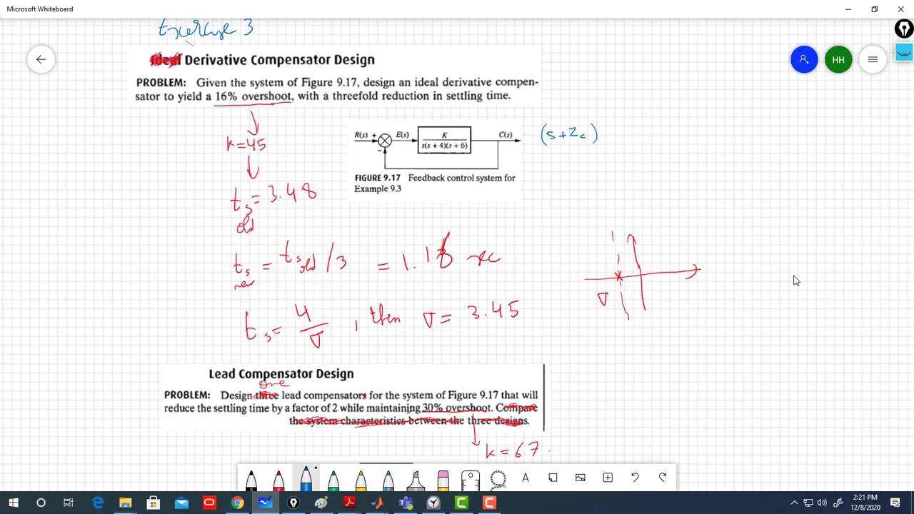
pyautogui.click(848, 9)
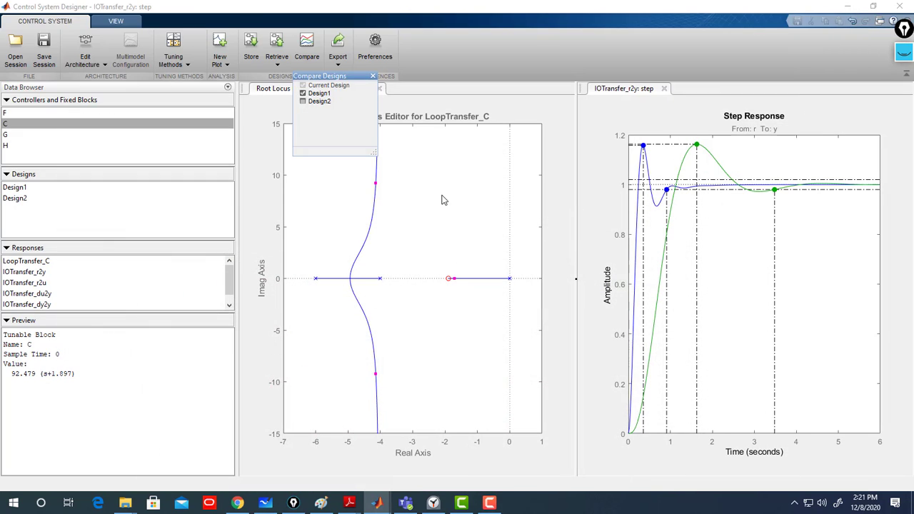
# Remove Design1 from the step response comparison and close the design comparison
pyautogui.click(420, 186)
pyautogui.click(303, 94)
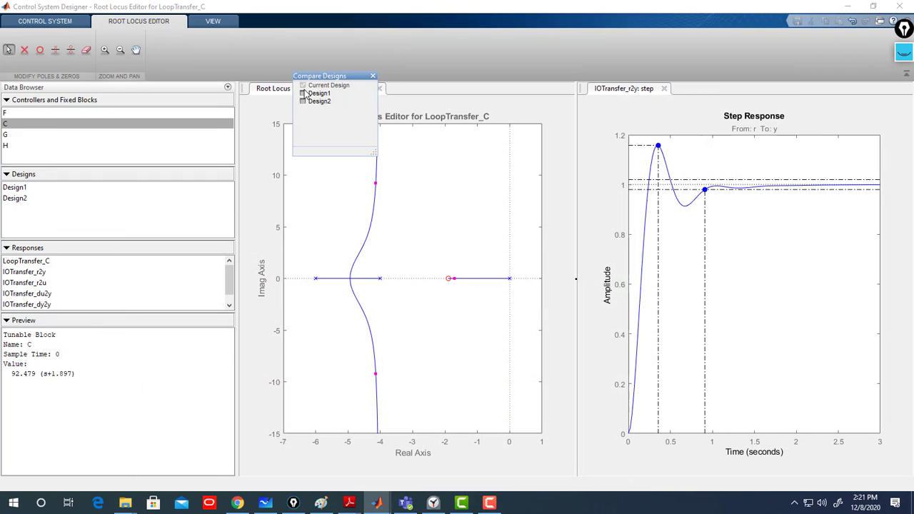
pyautogui.click(372, 76)
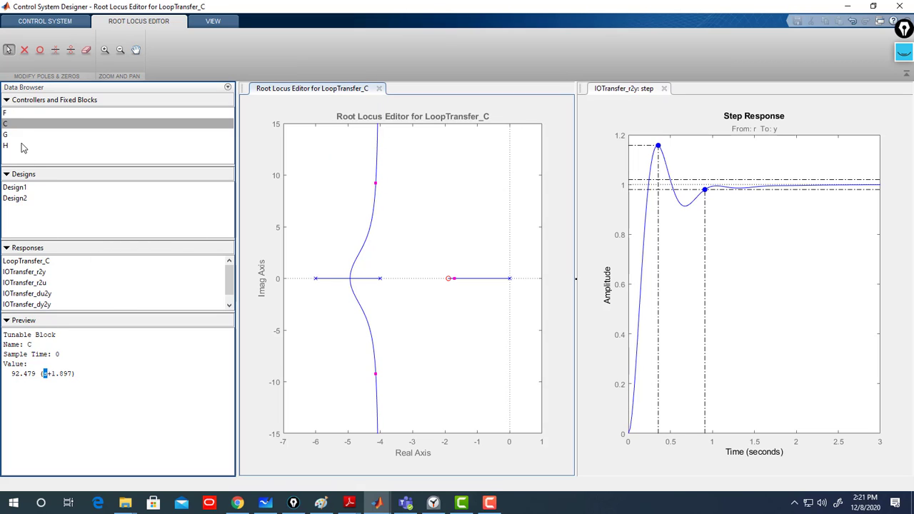
# Delete the real zero from compensator C and set its gain to 45
pyautogui.click(24, 115)
pyautogui.click(25, 125)
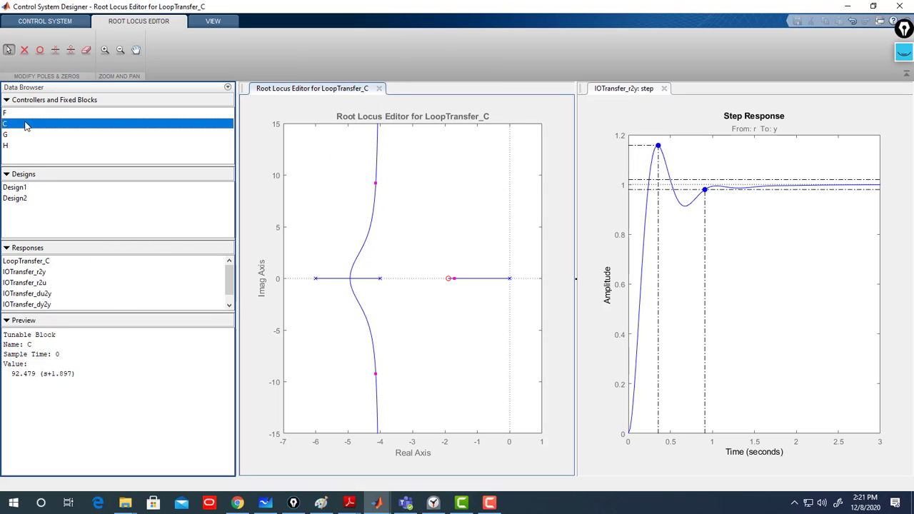
pyautogui.doubleClick(25, 125)
pyautogui.click(127, 116)
pyautogui.rightClick(129, 119)
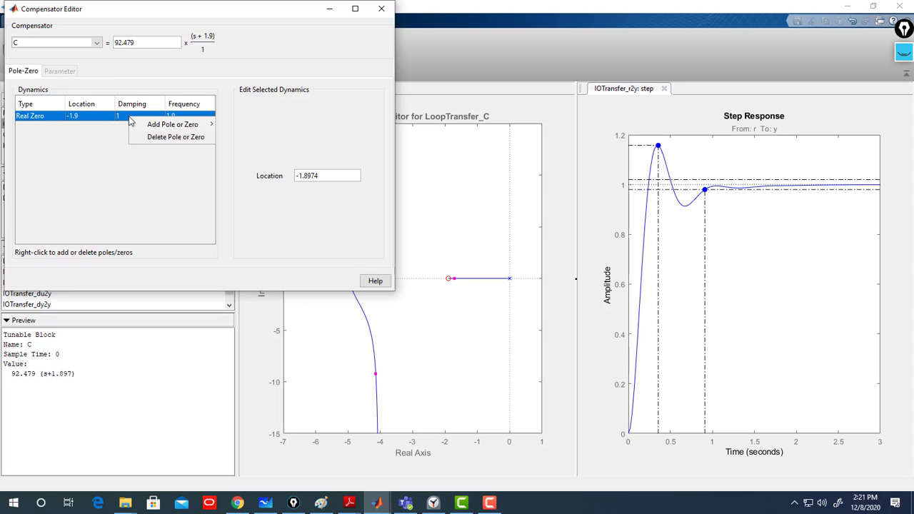
pyautogui.click(173, 139)
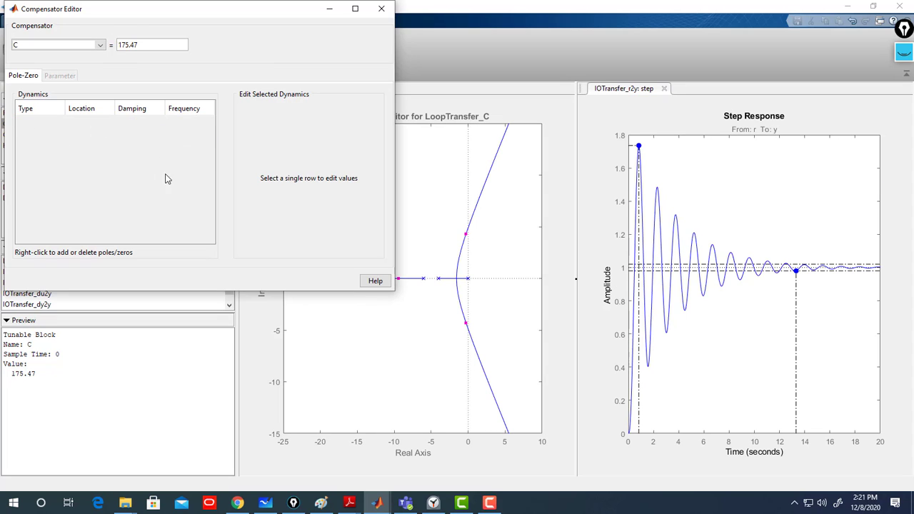
pyautogui.doubleClick(167, 44)
pyautogui.write('45')
pyautogui.click(382, 9)
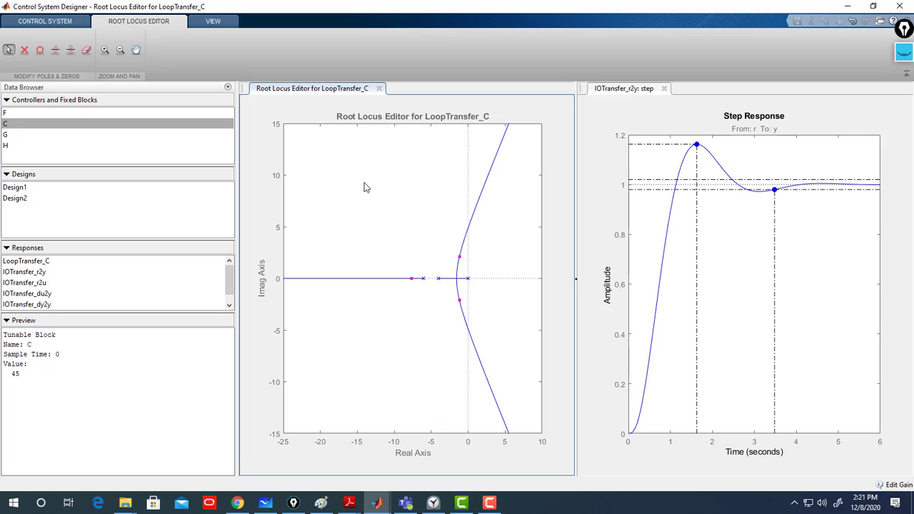
# Add a settling time design requirement to the root locus, using the new target settling time worked out in Microsoft Whiteboard
pyautogui.click(379, 508)
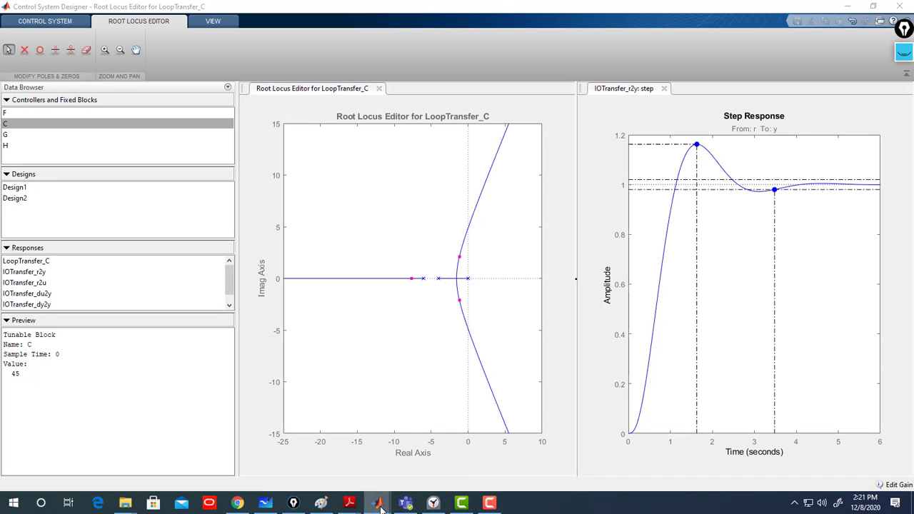
pyautogui.click(265, 503)
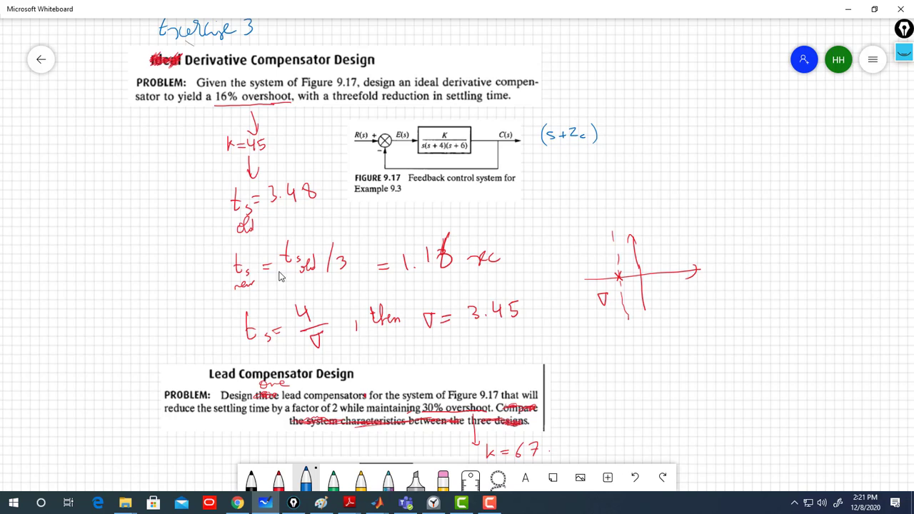
pyautogui.click(845, 11)
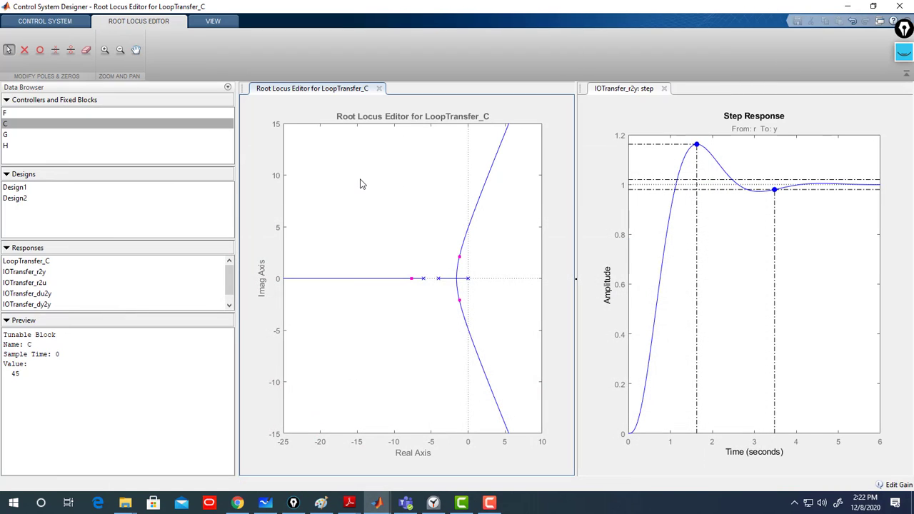
pyautogui.rightClick(361, 184)
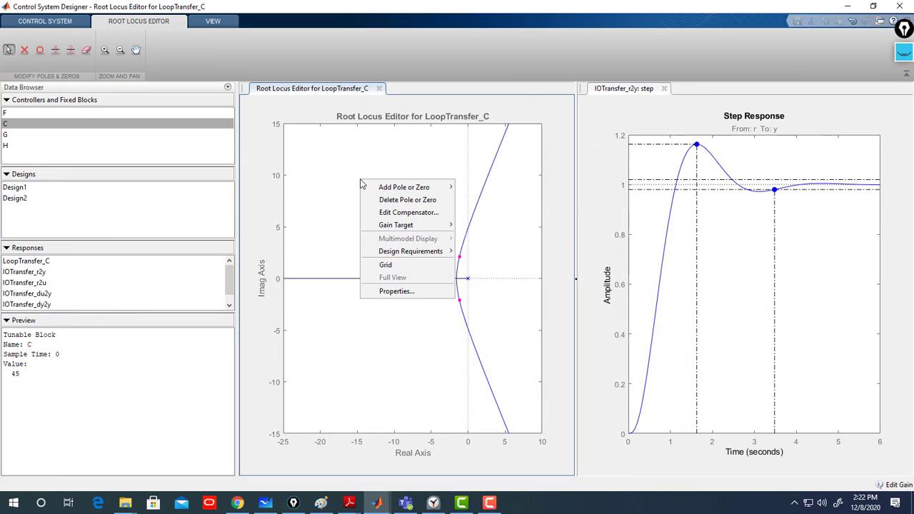
pyautogui.moveTo(413, 252)
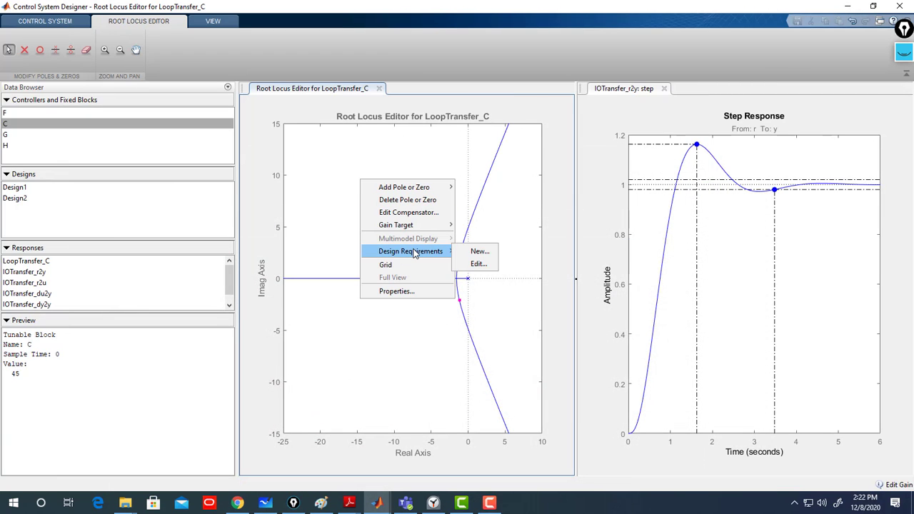
pyautogui.click(477, 252)
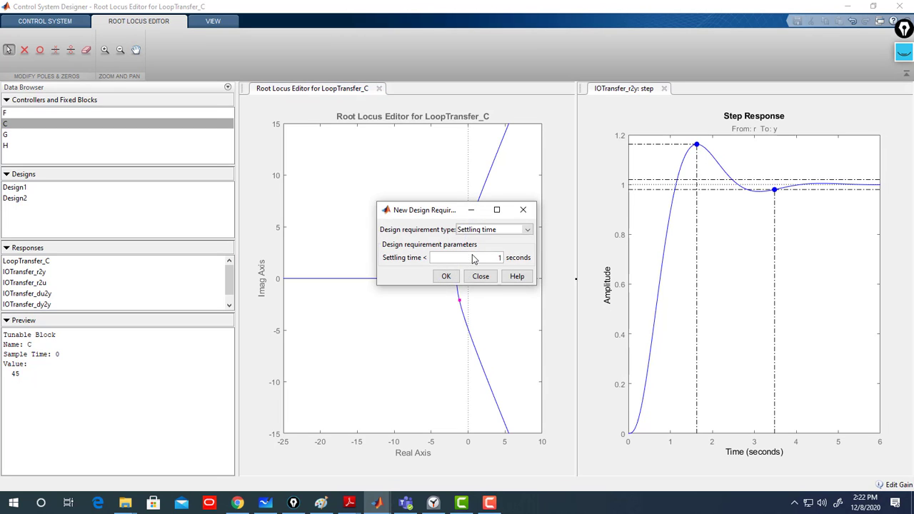
pyautogui.doubleClick(500, 258)
pyautogui.click(265, 502)
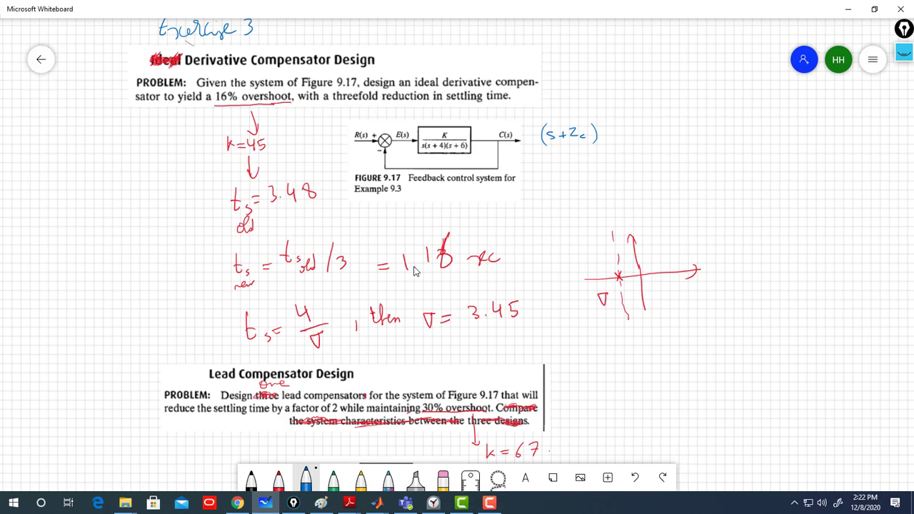
pyautogui.click(844, 13)
pyautogui.click(450, 282)
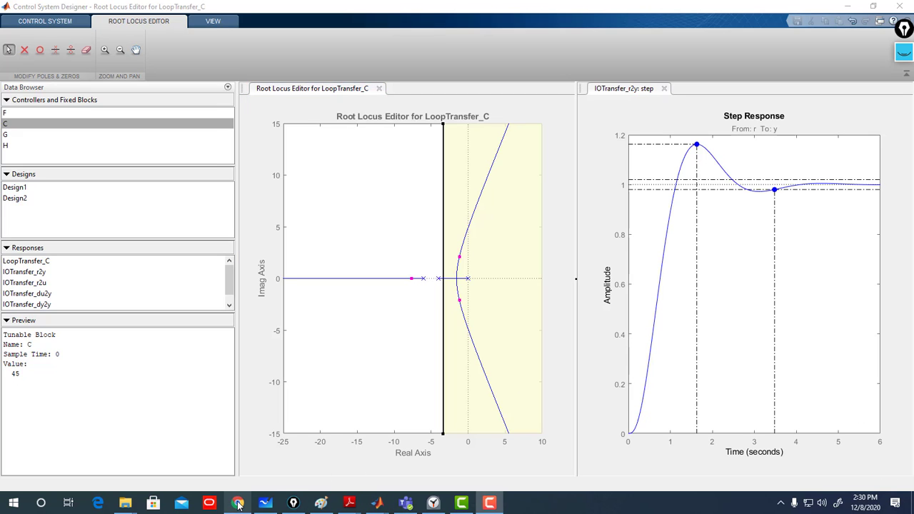
# Review the problem statement in Microsoft Whiteboard, and inspect the peak response and settling point of the gain-only step response
pyautogui.click(270, 450)
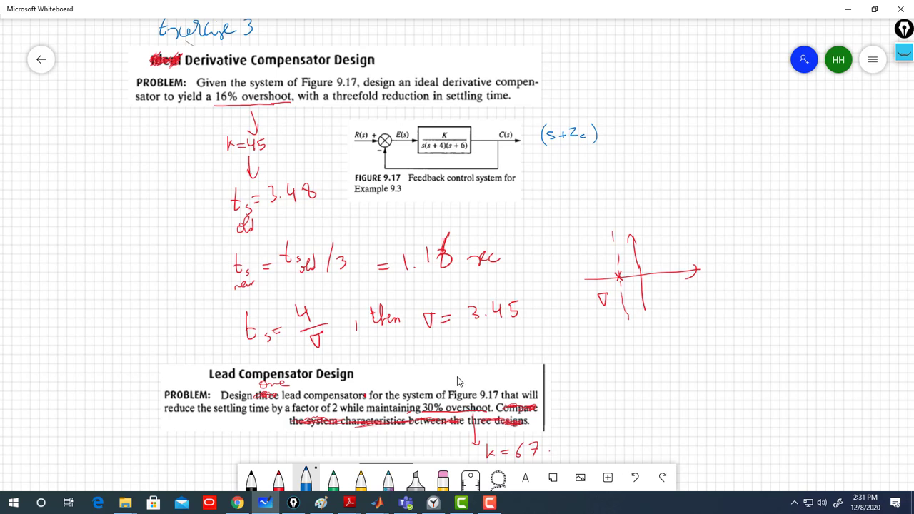
pyautogui.moveTo(377, 503)
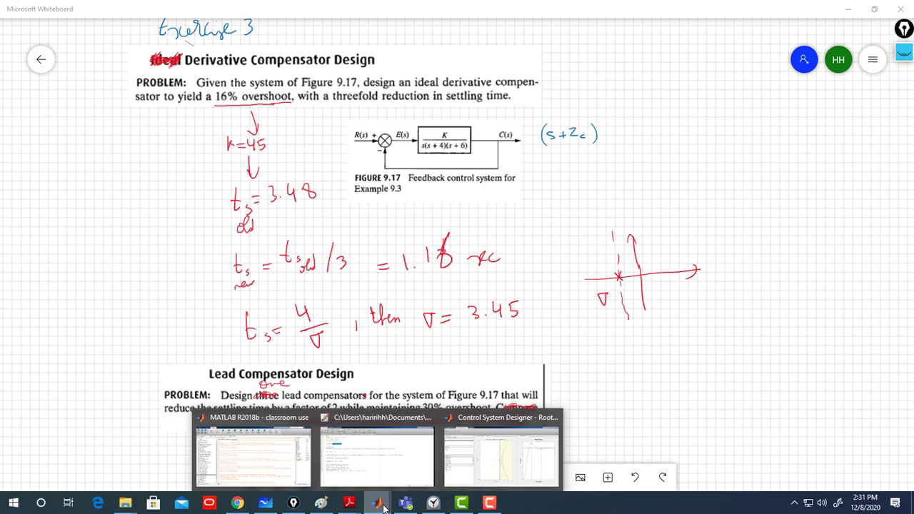
pyautogui.click(475, 456)
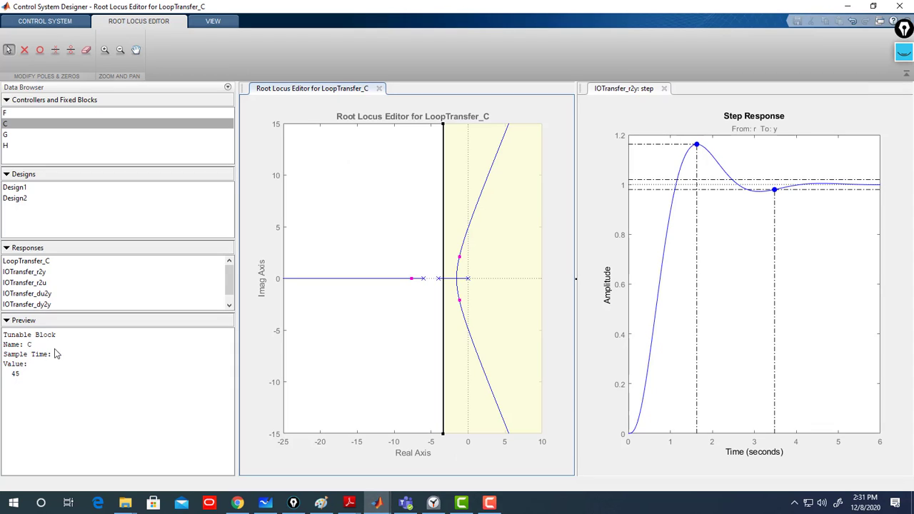
pyautogui.click(698, 145)
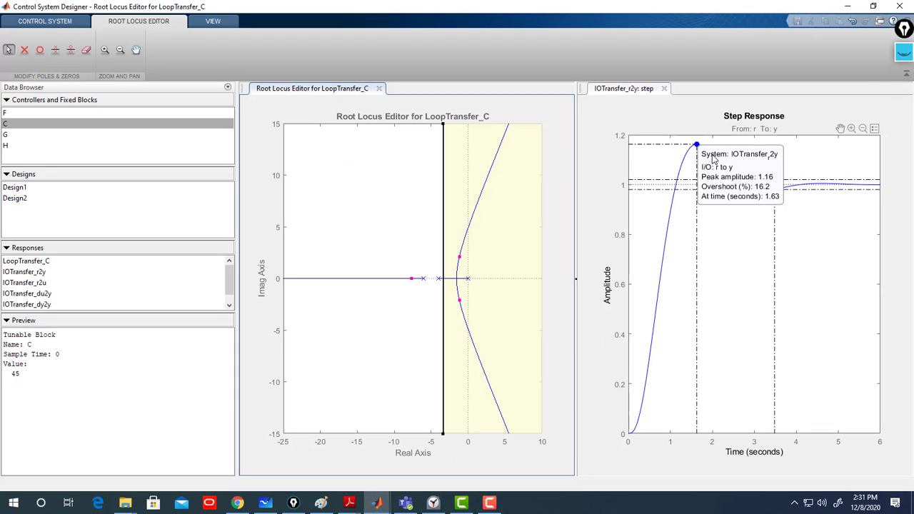
pyautogui.moveTo(775, 193)
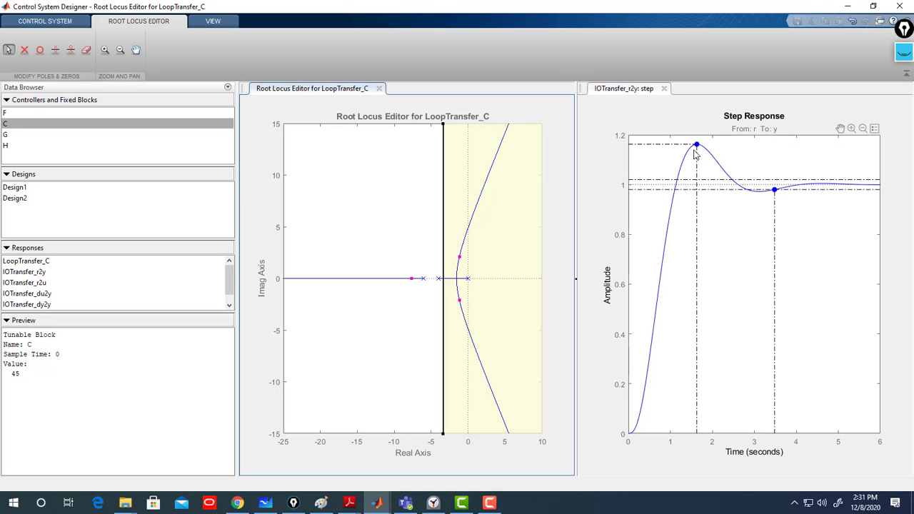
pyautogui.moveTo(697, 148)
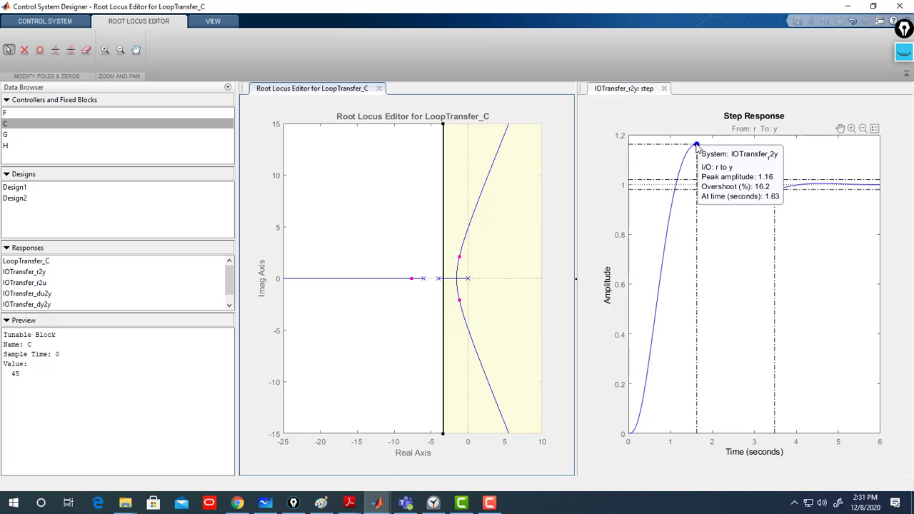
# Add a percent overshoot design requirement of less than 16 to the root locus
pyautogui.rightClick(355, 226)
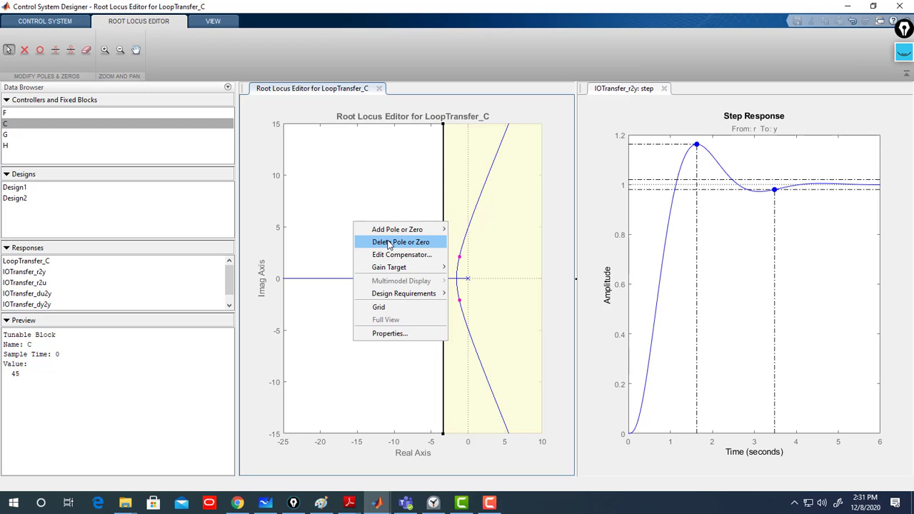
pyautogui.moveTo(429, 299)
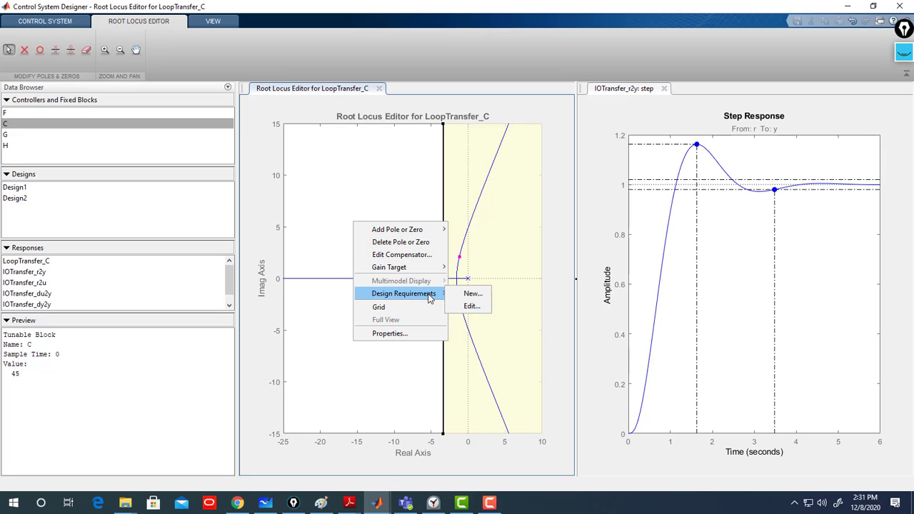
pyautogui.click(468, 296)
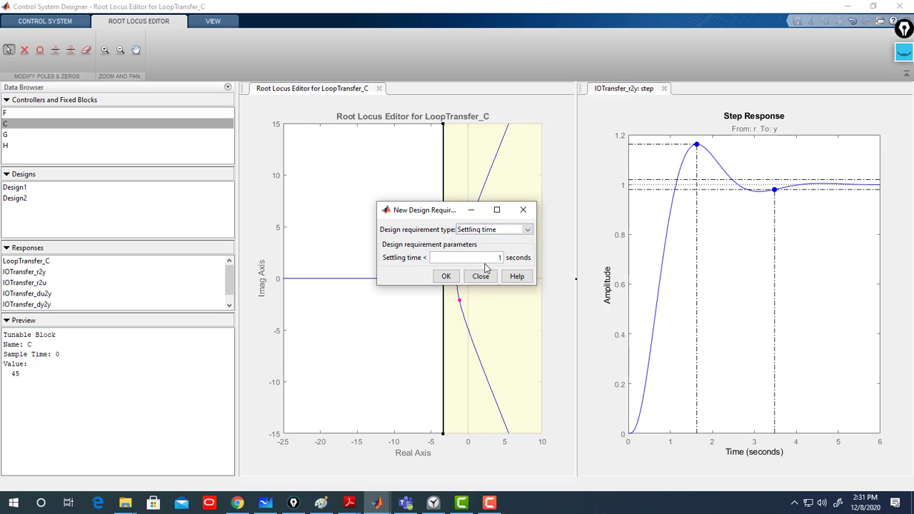
pyautogui.click(530, 230)
pyautogui.click(484, 249)
pyautogui.moveTo(484, 259); pyautogui.dragTo(543, 261)
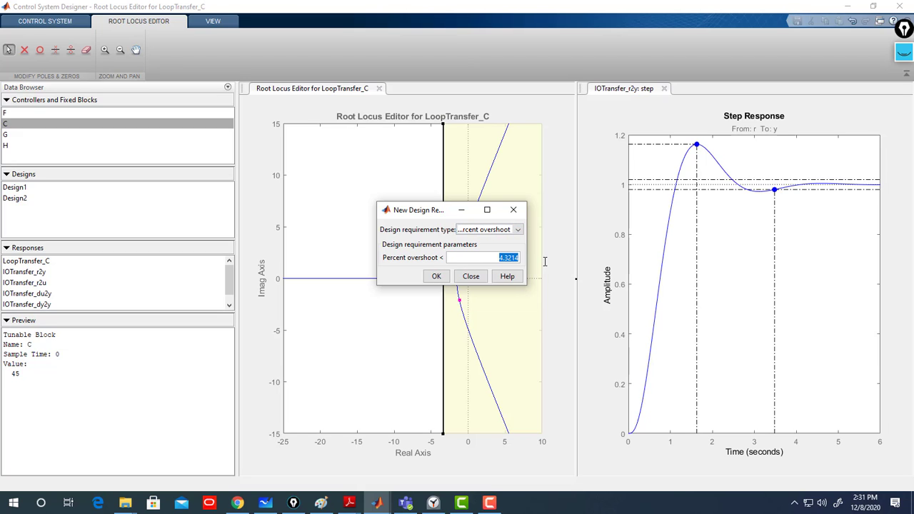
pyautogui.write('16')
pyautogui.click(436, 277)
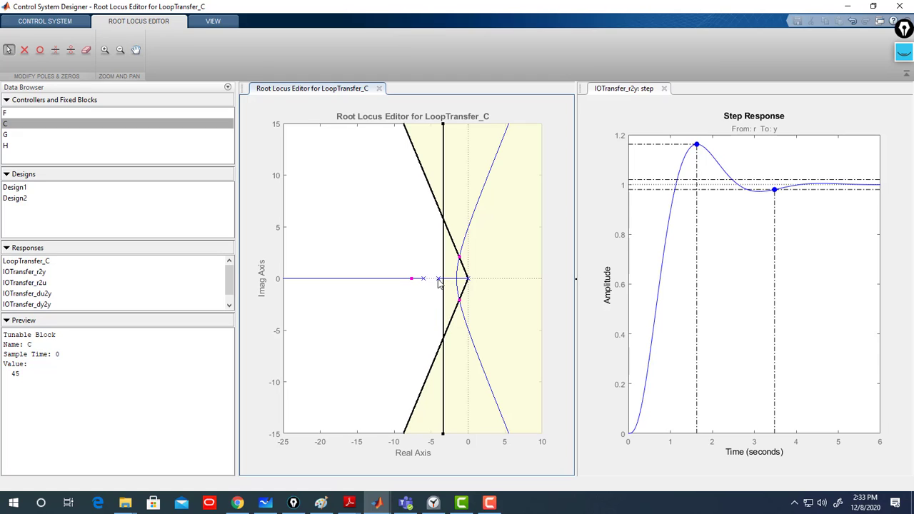
pyautogui.click(312, 213)
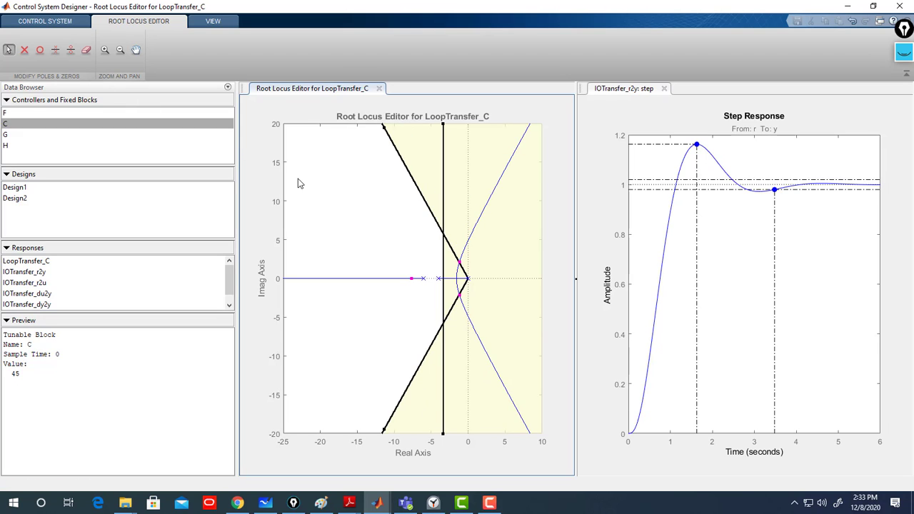
# Add a real zero to the compensator on the root locus and move it to about -3.46
pyautogui.click(40, 50)
pyautogui.click(430, 280)
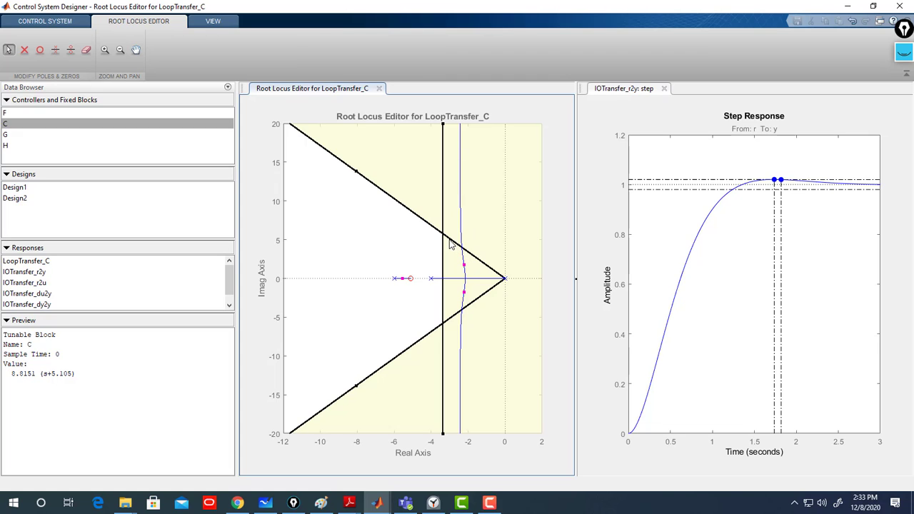
pyautogui.moveTo(411, 284); pyautogui.dragTo(397, 280)
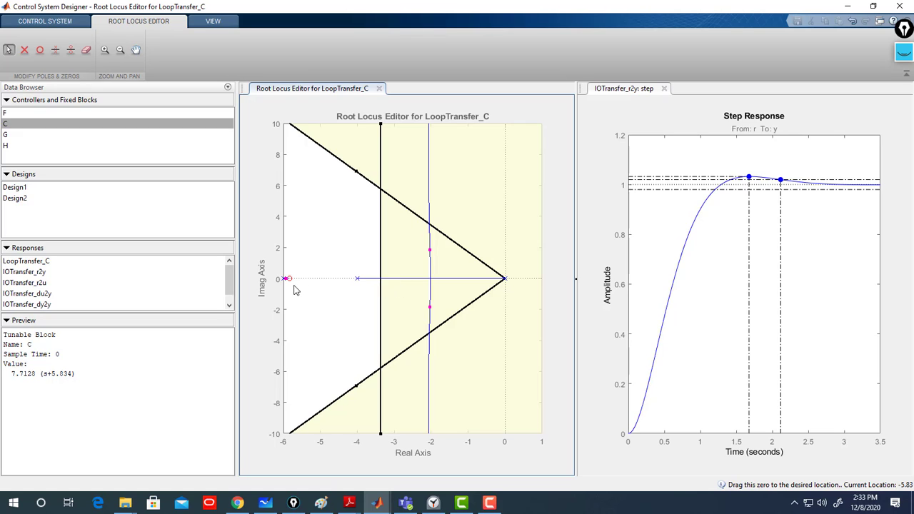
pyautogui.moveTo(292, 279); pyautogui.dragTo(377, 279)
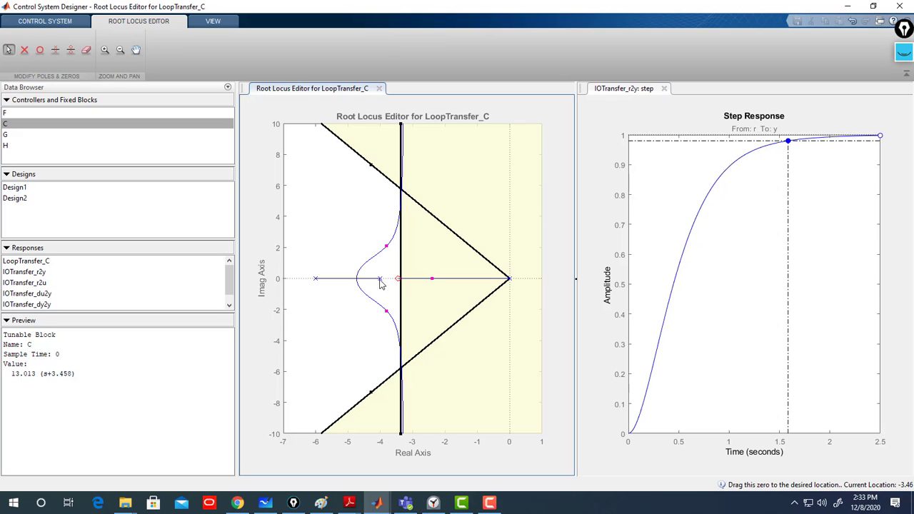
# Fine-tune the real zero to about -3.4 so the locus passes through the intersection of the settling time and overshoot boundaries
pyautogui.click(105, 49)
pyautogui.moveTo(442, 164); pyautogui.dragTo(372, 290)
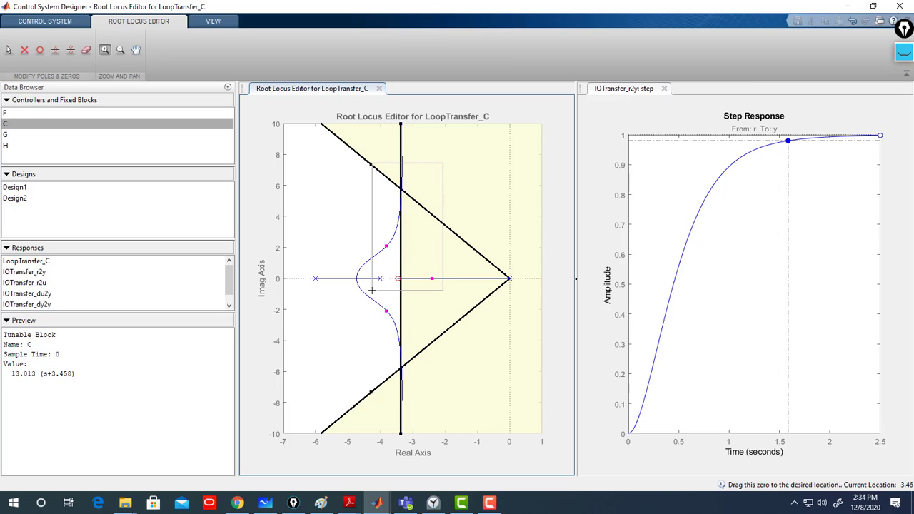
pyautogui.moveTo(371, 290); pyautogui.dragTo(372, 290)
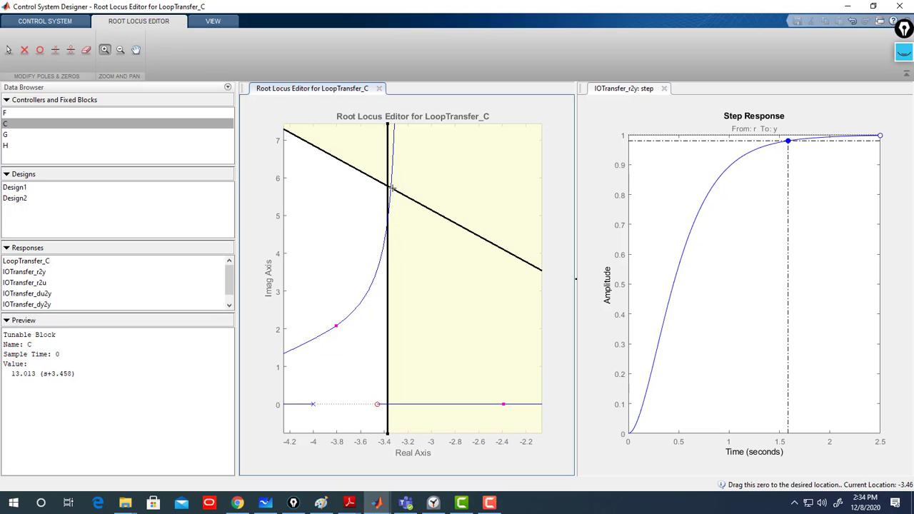
pyautogui.click(9, 50)
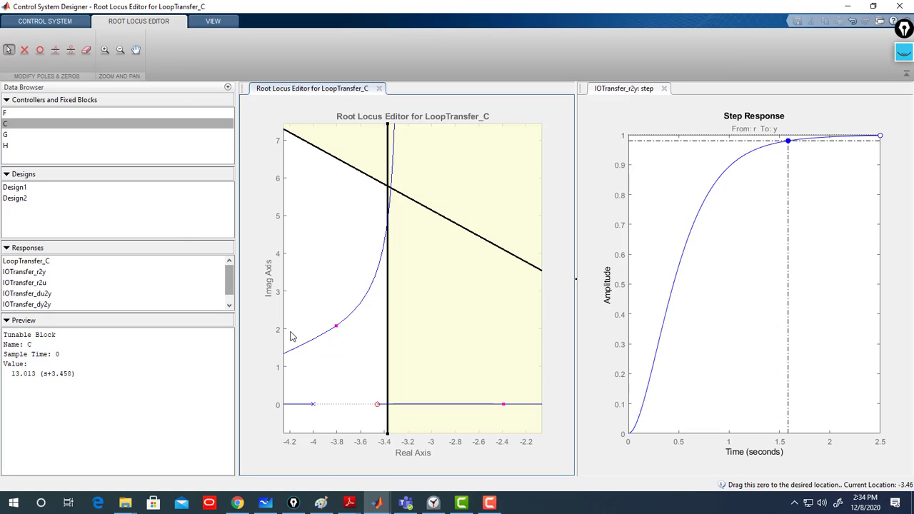
pyautogui.moveTo(373, 406); pyautogui.dragTo(384, 404)
pyautogui.moveTo(385, 403); pyautogui.dragTo(384, 404)
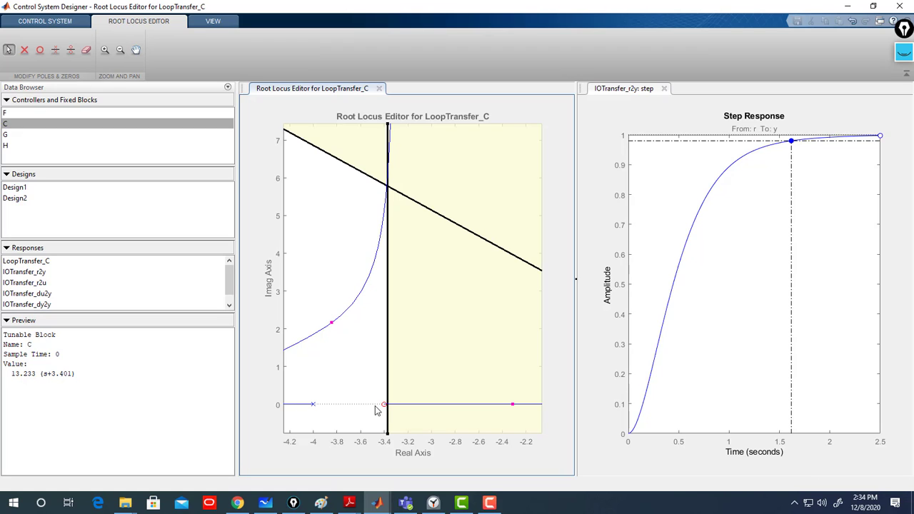
# Move the upper closed-loop pole along the root locus to the intersection of the design boundaries, for a gain of about 41.96
pyautogui.rightClick(348, 247)
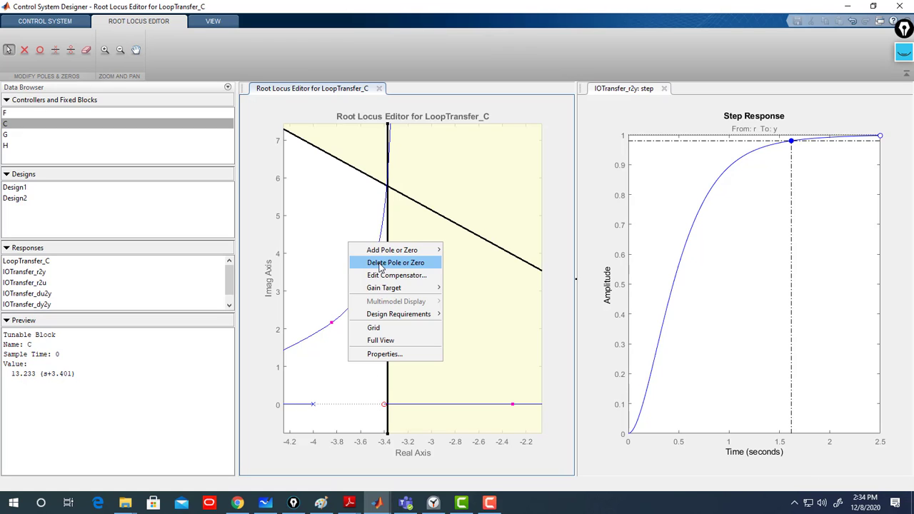
pyautogui.click(333, 247)
pyautogui.click(105, 50)
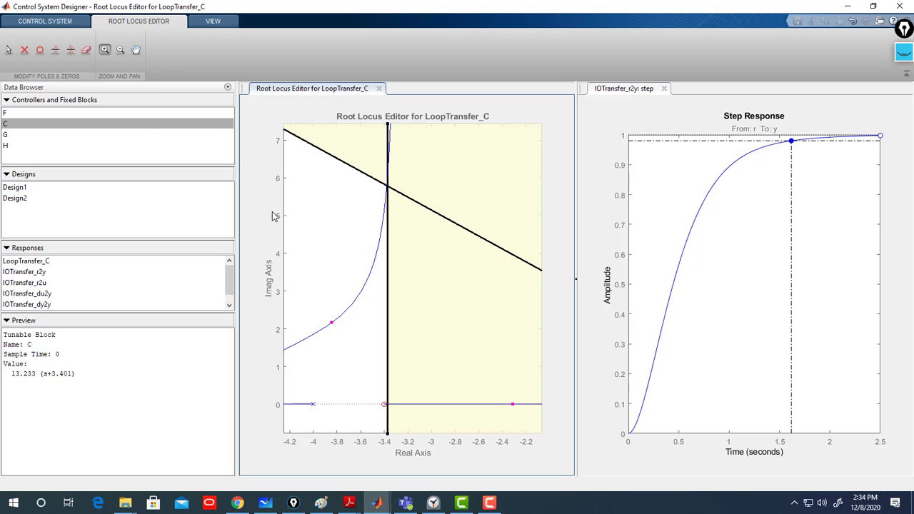
pyautogui.rightClick(301, 215)
pyautogui.click(339, 235)
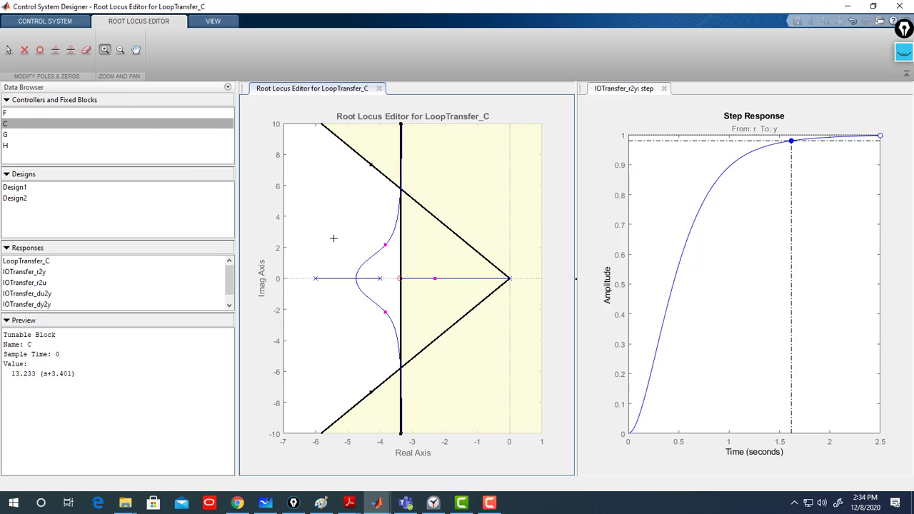
pyautogui.click(9, 50)
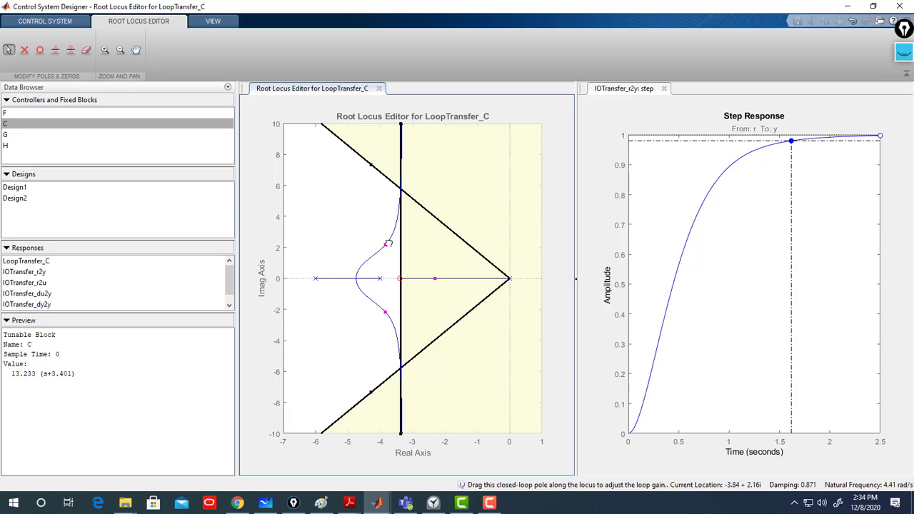
pyautogui.moveTo(388, 244); pyautogui.dragTo(401, 191)
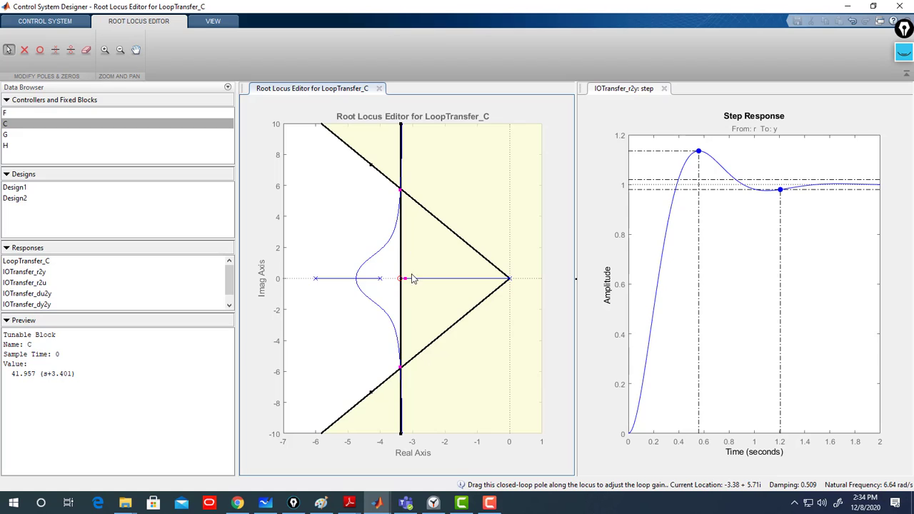
# Fine-tune the closed-loop pole to about -3.38 + 5.79i on the overshoot boundary, for a gain of about 42.8
pyautogui.click(105, 50)
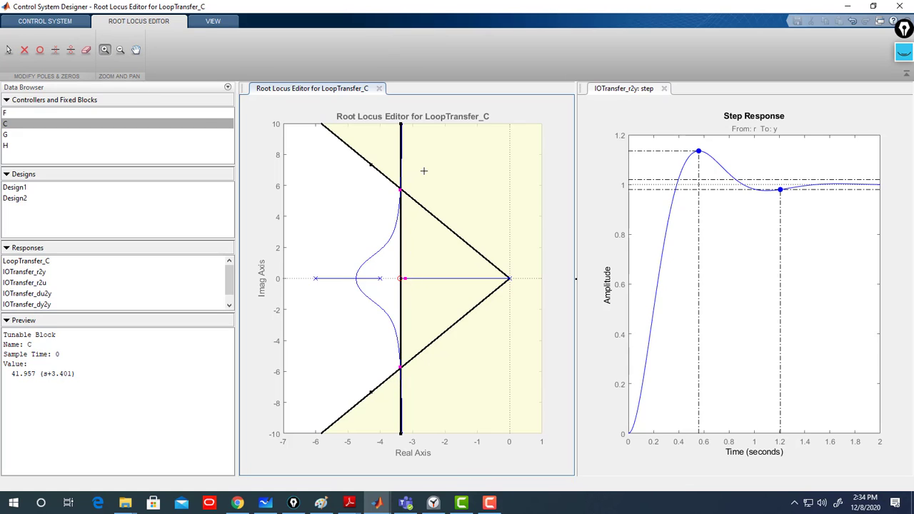
pyautogui.moveTo(424, 171); pyautogui.dragTo(379, 227)
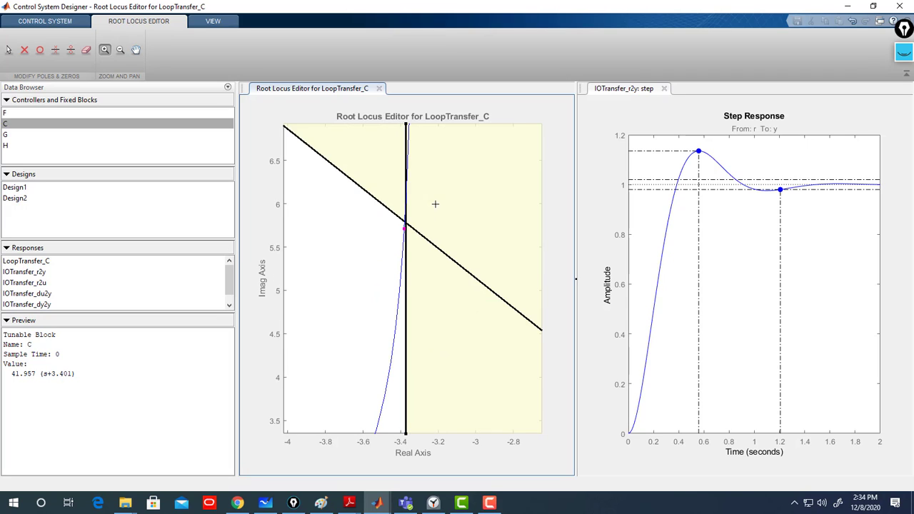
pyautogui.moveTo(429, 189); pyautogui.dragTo(373, 282)
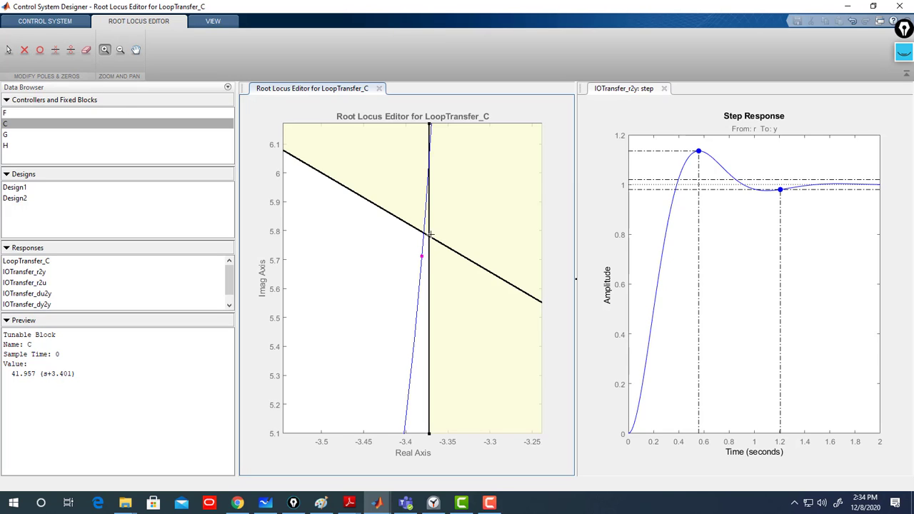
pyautogui.click(8, 49)
pyautogui.moveTo(424, 262); pyautogui.dragTo(426, 235)
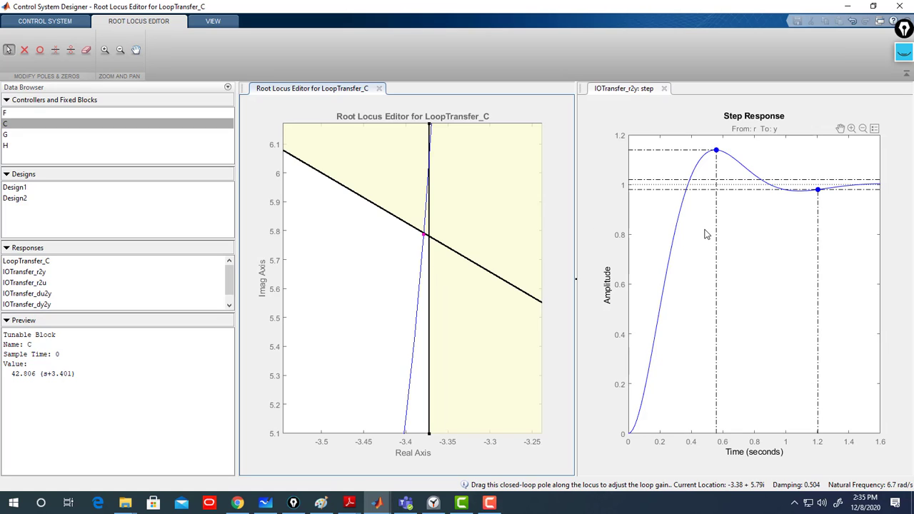
# Inspect the peak overshoot and settling time markers on the compensated step response, keeping both data labels displayed
pyautogui.rightClick(755, 225)
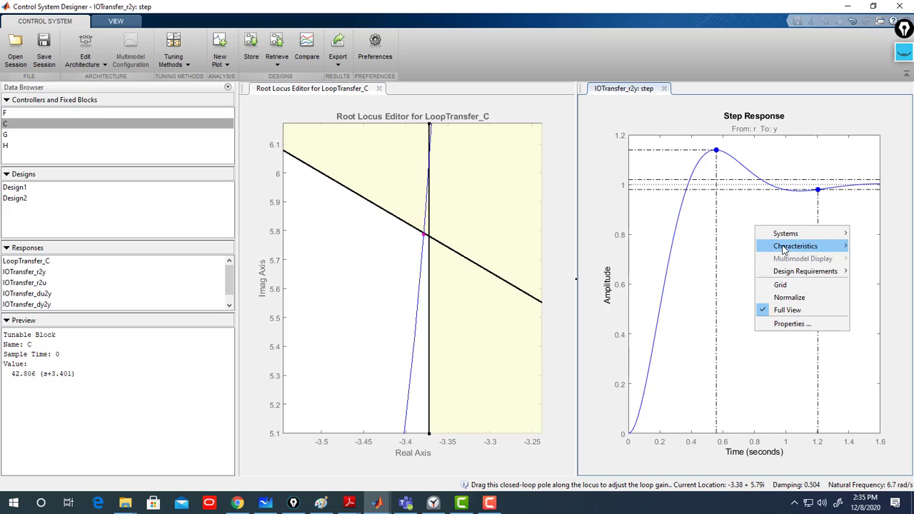
pyautogui.moveTo(783, 248)
pyautogui.click(759, 218)
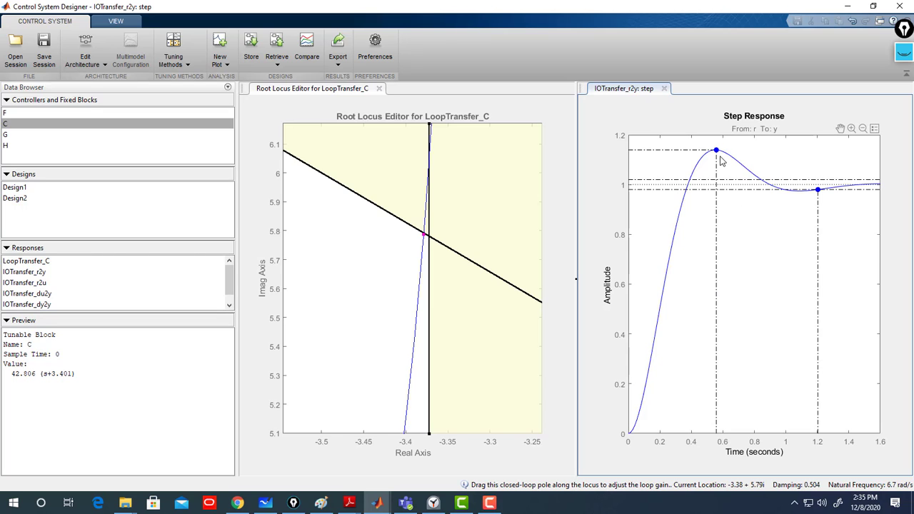
pyautogui.moveTo(718, 152)
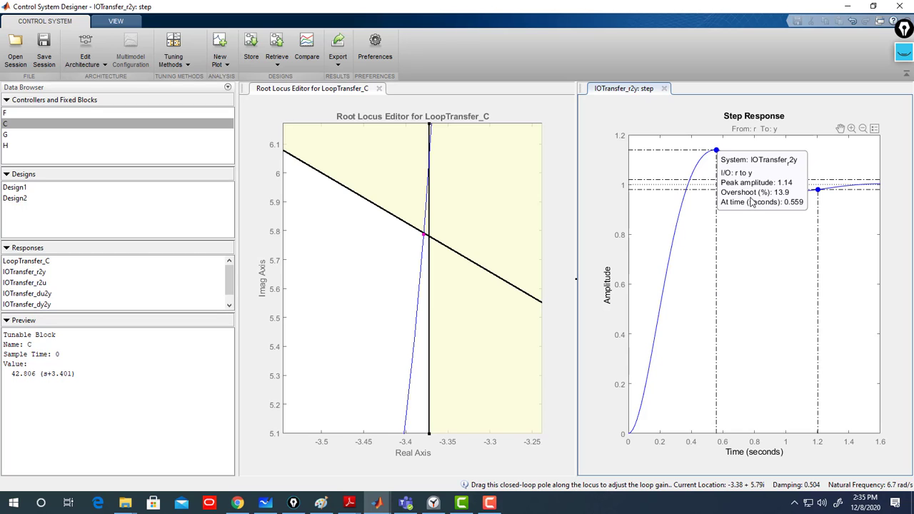
pyautogui.moveTo(750, 198); pyautogui.dragTo(694, 213)
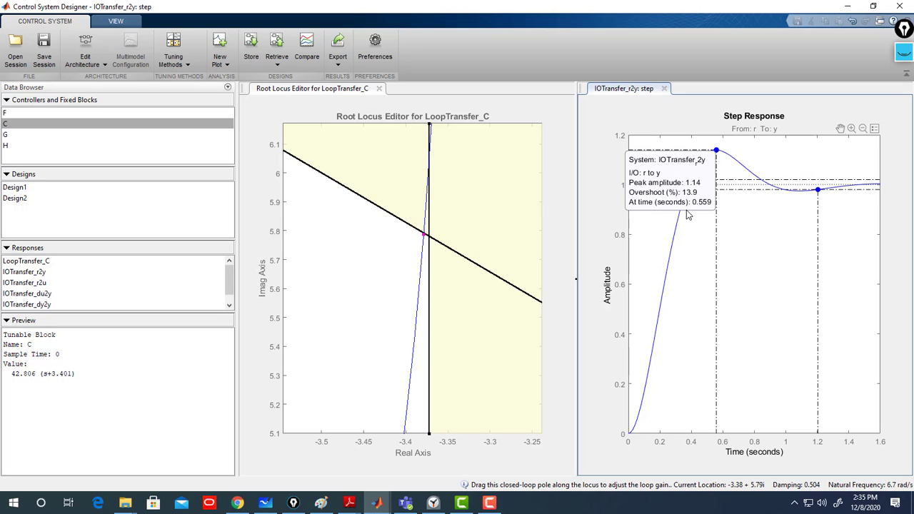
pyautogui.rightClick(794, 212)
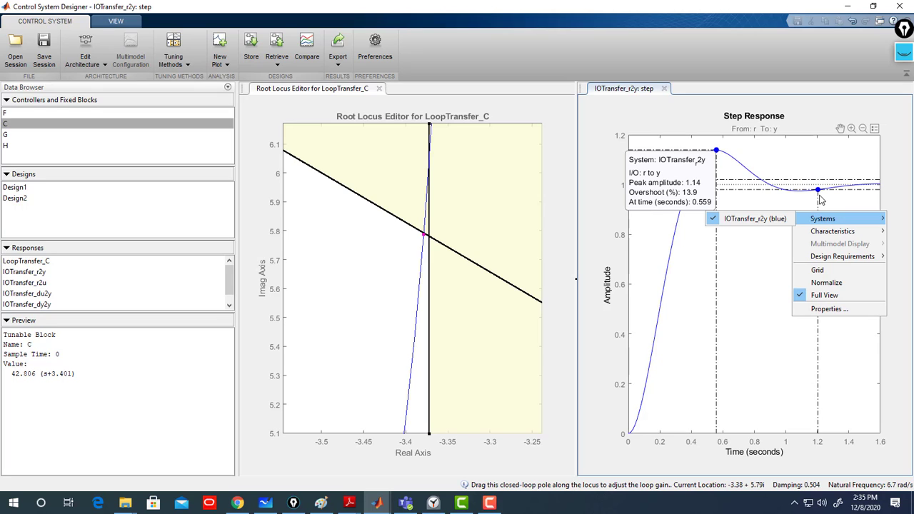
pyautogui.click(819, 193)
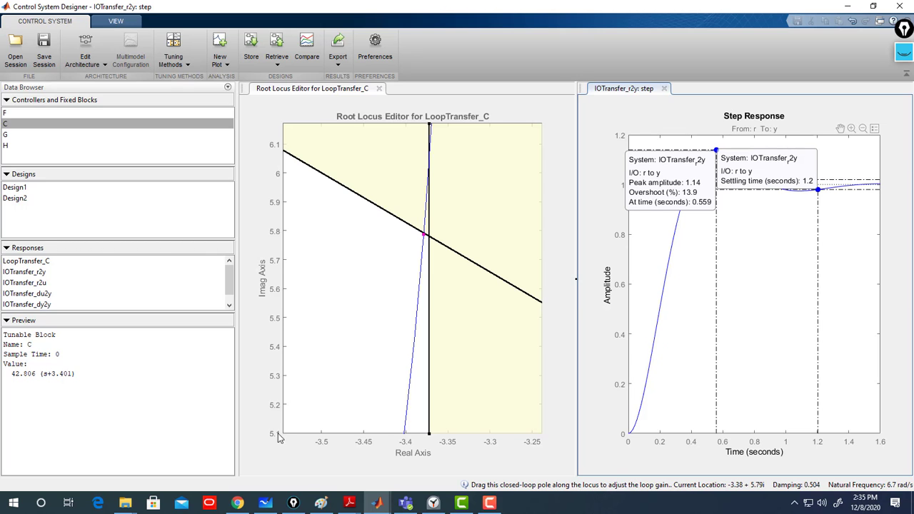
# Review the overshoot and settling time targets in the derivative compensator problem in Microsoft Whiteboard, and return to Control System Designer
pyautogui.click(265, 503)
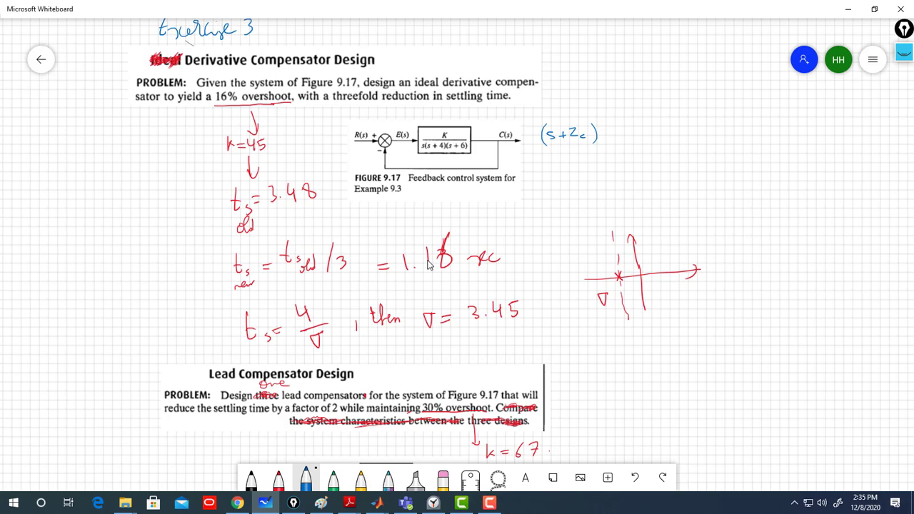
pyautogui.click(848, 9)
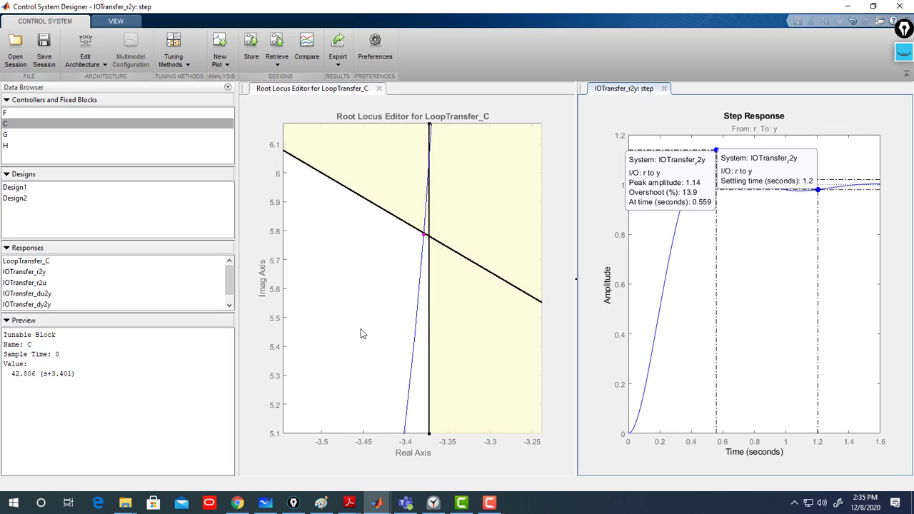
pyautogui.moveTo(405, 503)
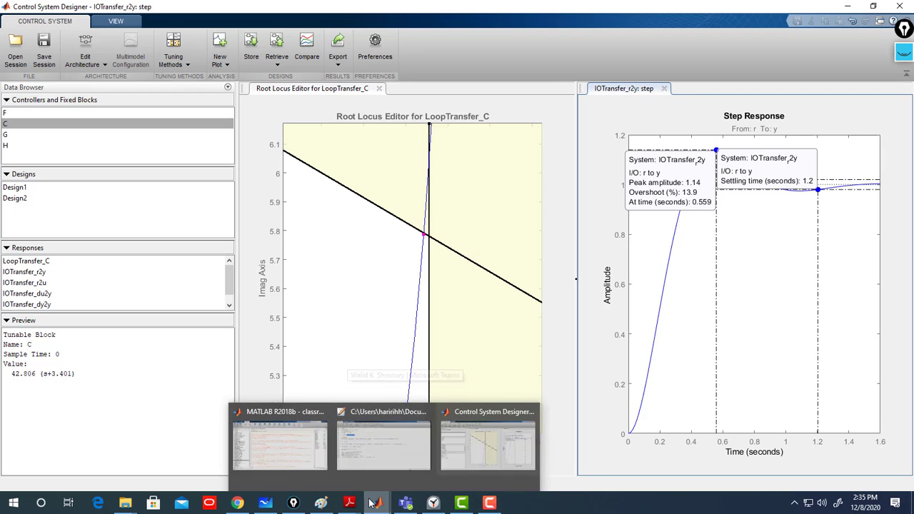
pyautogui.moveTo(265, 503)
pyautogui.click(277, 454)
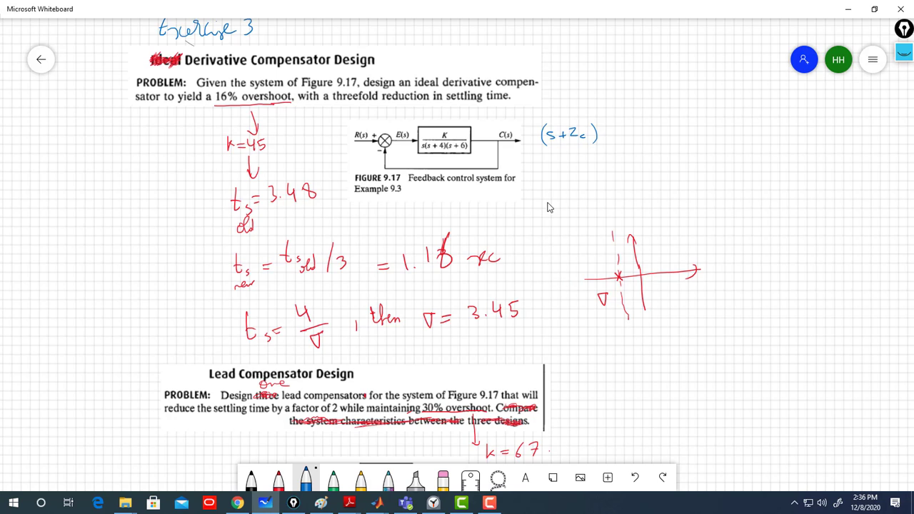
pyautogui.scroll(-1, 549, 207)
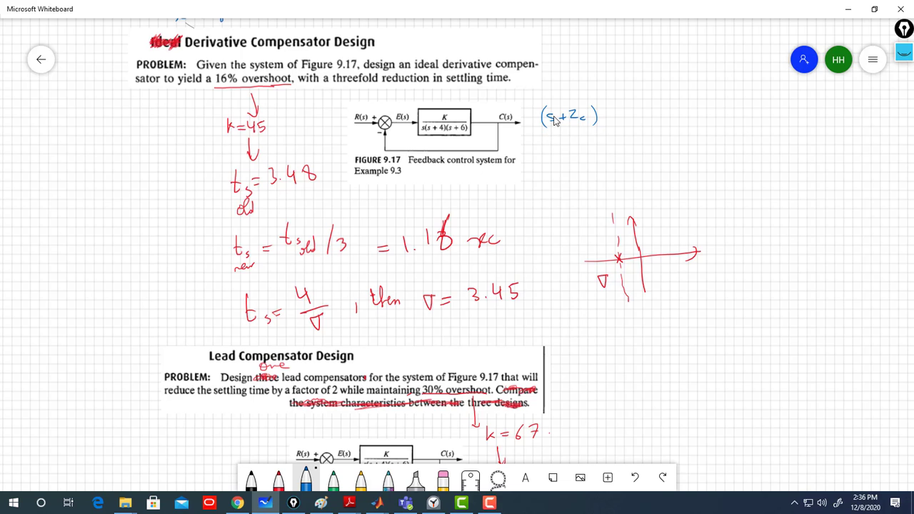
pyautogui.click(846, 10)
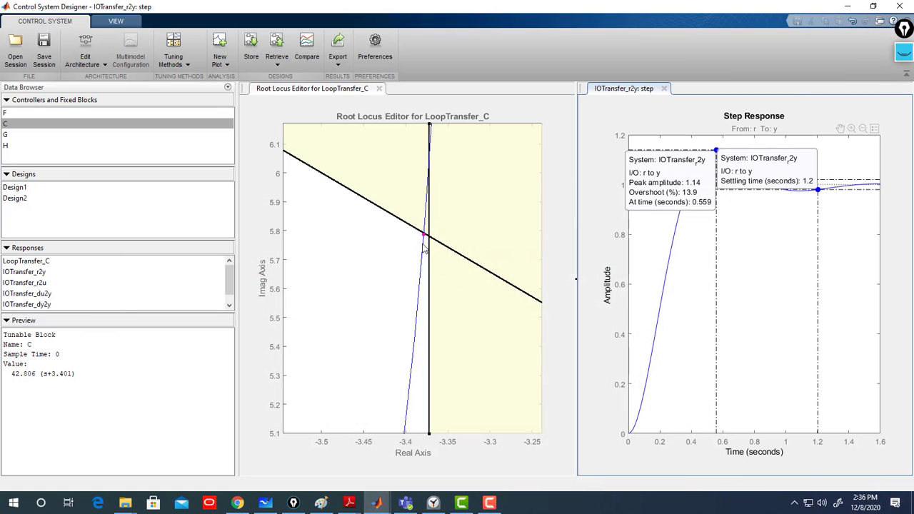
# Place the settling time label below its marker, and raise the closed-loop pole along the locus until the gain is about 46.9
pyautogui.moveTo(768, 184); pyautogui.dragTo(781, 223)
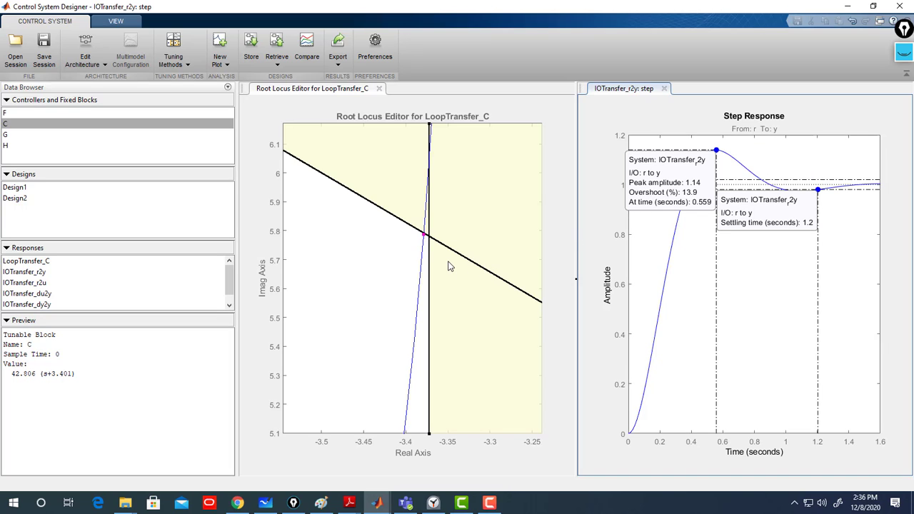
pyautogui.moveTo(424, 236); pyautogui.dragTo(427, 209)
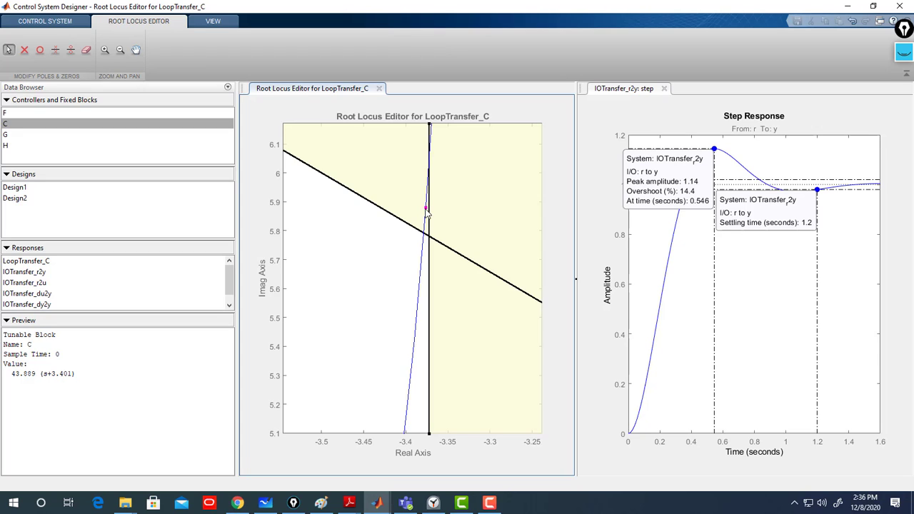
pyautogui.moveTo(427, 205); pyautogui.dragTo(428, 191)
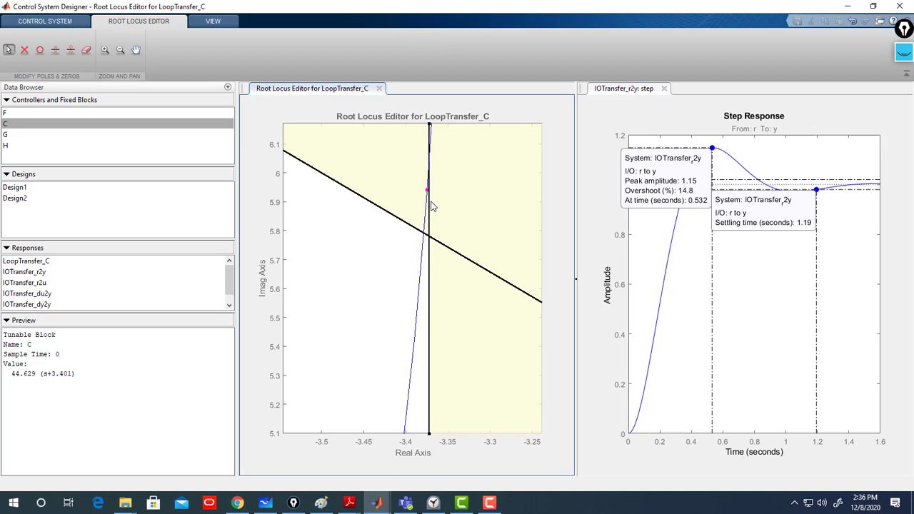
pyautogui.moveTo(427, 190); pyautogui.dragTo(430, 200)
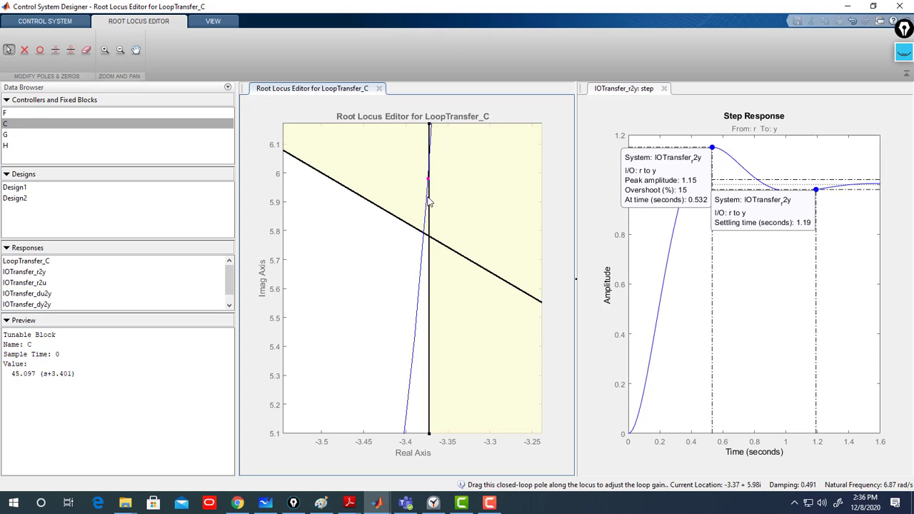
pyautogui.moveTo(427, 178); pyautogui.dragTo(431, 127)
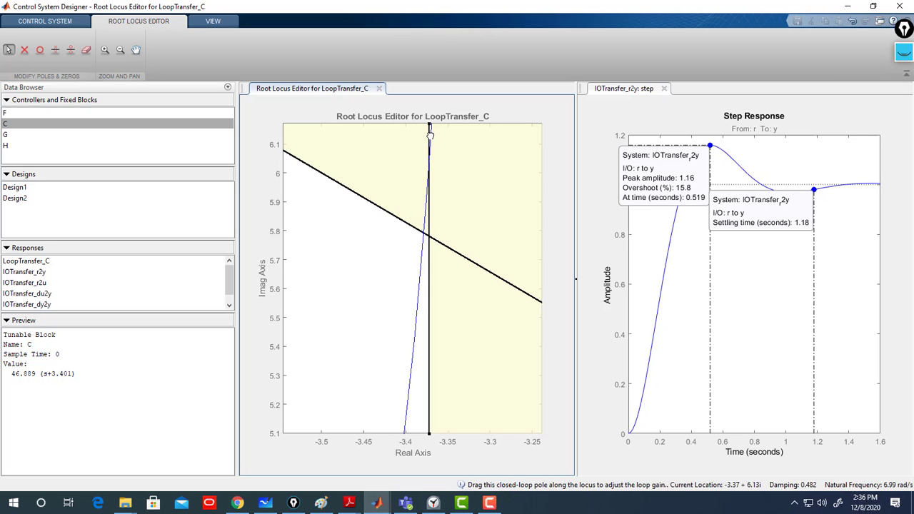
# Recheck the targets in Microsoft Whiteboard, and nudge the closed-loop pole up until the overshoot is 16%, at a gain of about 47.25
pyautogui.click(266, 503)
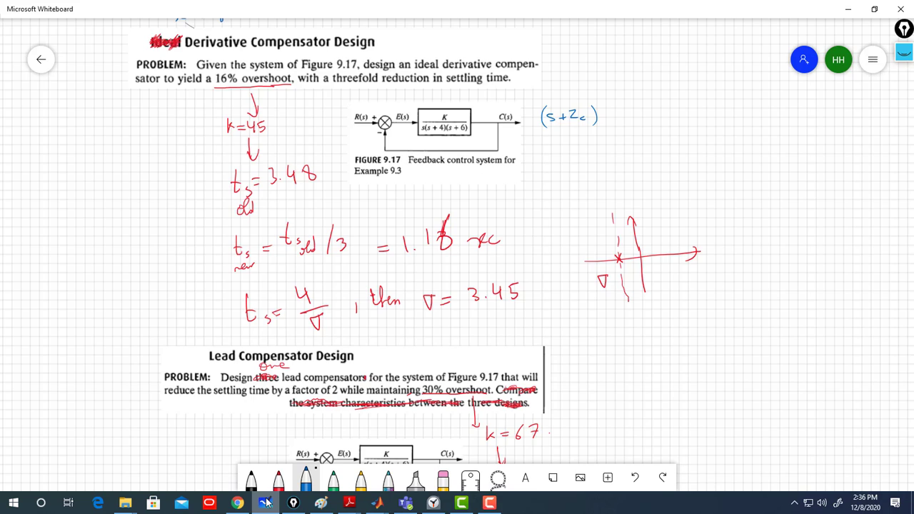
pyautogui.click(265, 504)
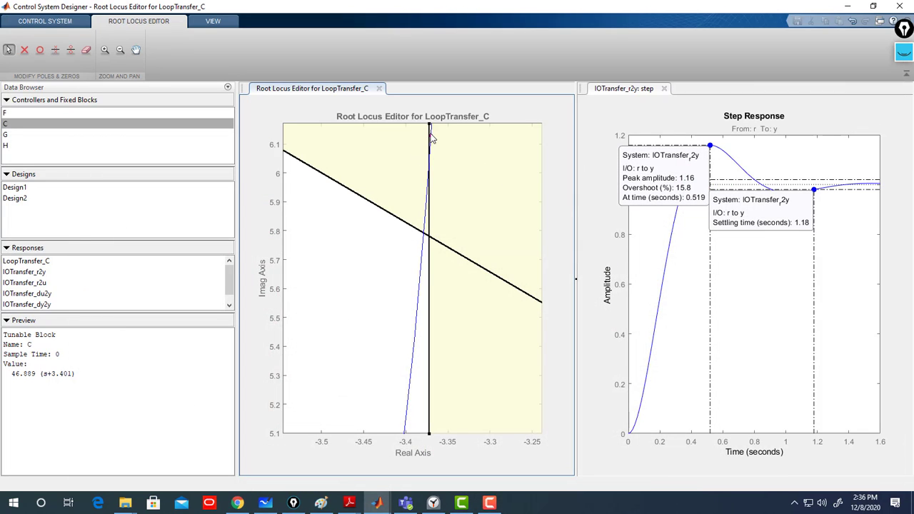
pyautogui.moveTo(431, 139); pyautogui.dragTo(432, 136)
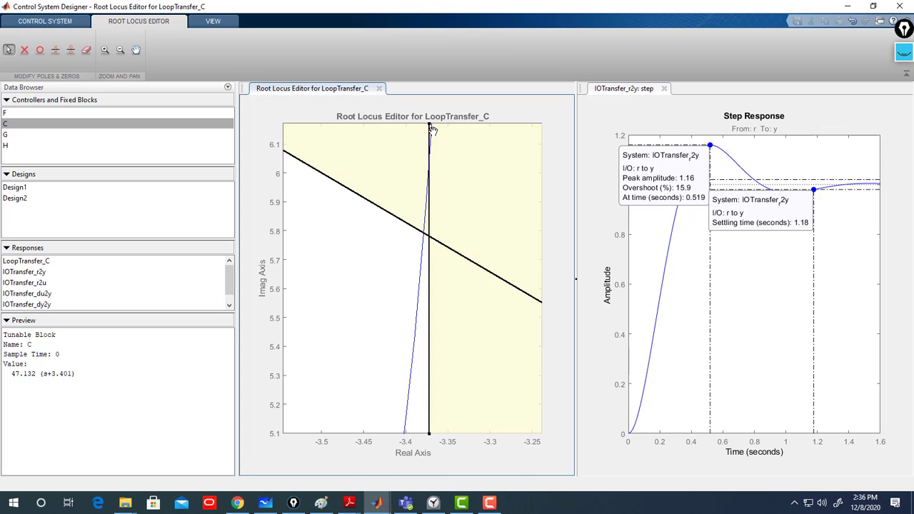
pyautogui.moveTo(429, 129); pyautogui.dragTo(430, 128)
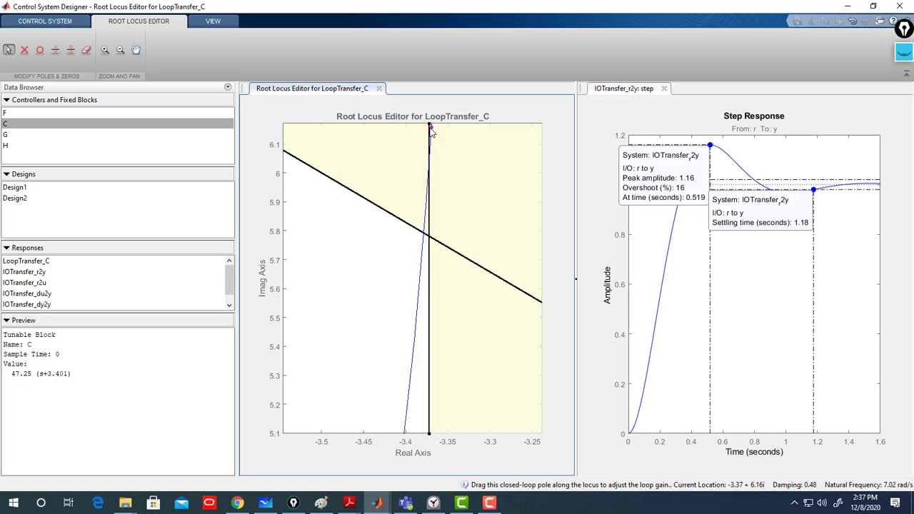
# Restore the full root locus view to examine the final pole locations, and switch to the problem notes in Microsoft Whiteboard
pyautogui.rightClick(331, 248)
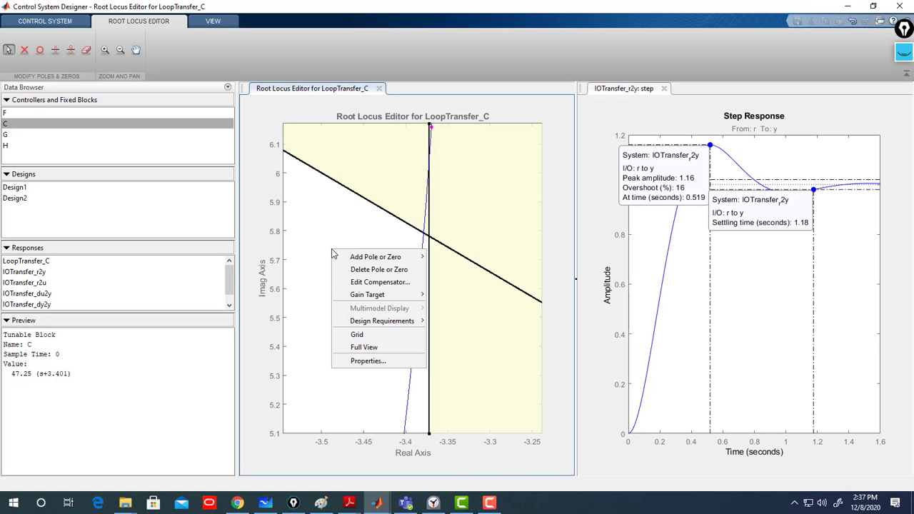
pyautogui.click(321, 223)
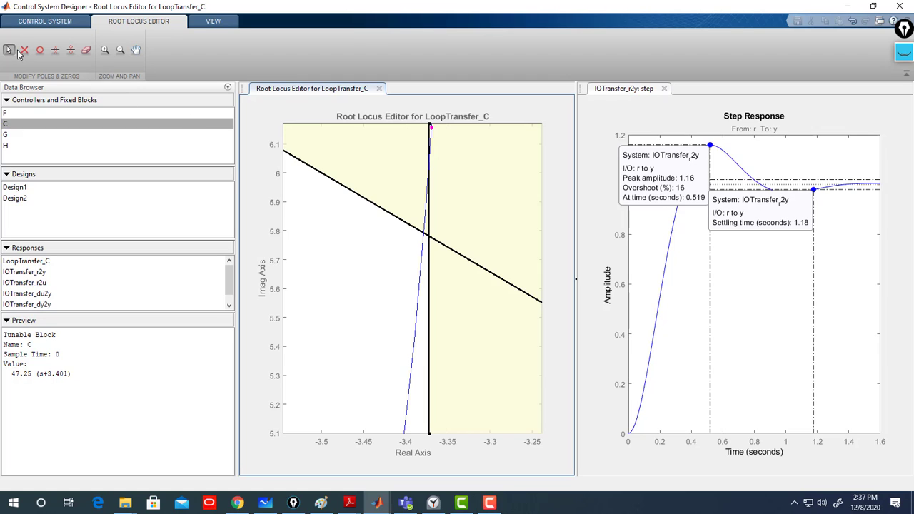
pyautogui.click(105, 50)
pyautogui.rightClick(324, 249)
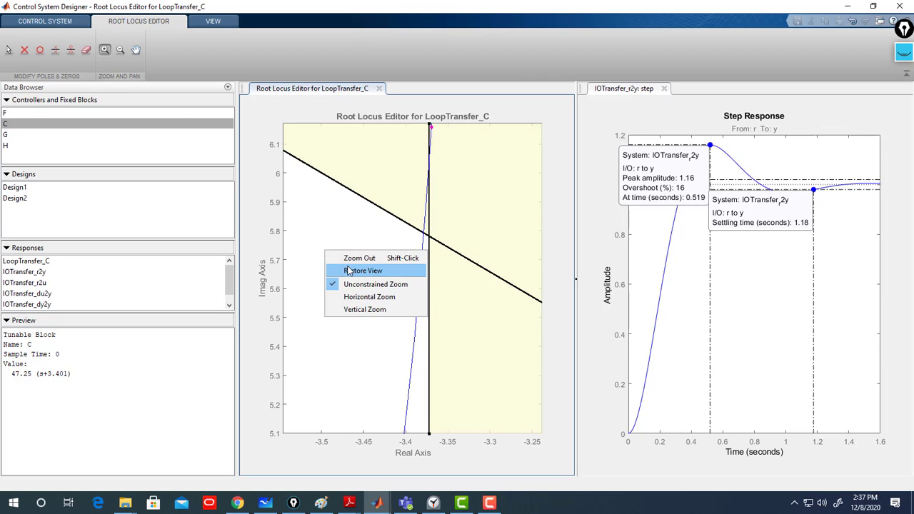
pyautogui.click(350, 270)
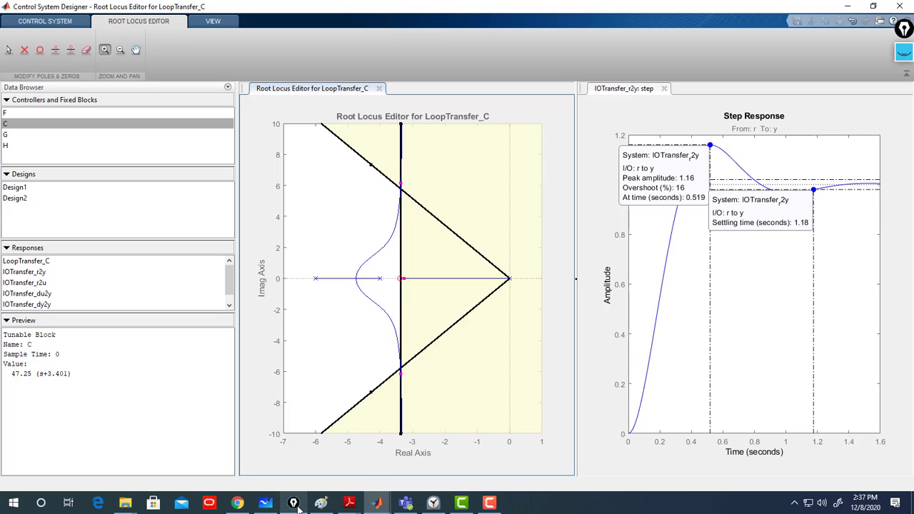
pyautogui.click(266, 505)
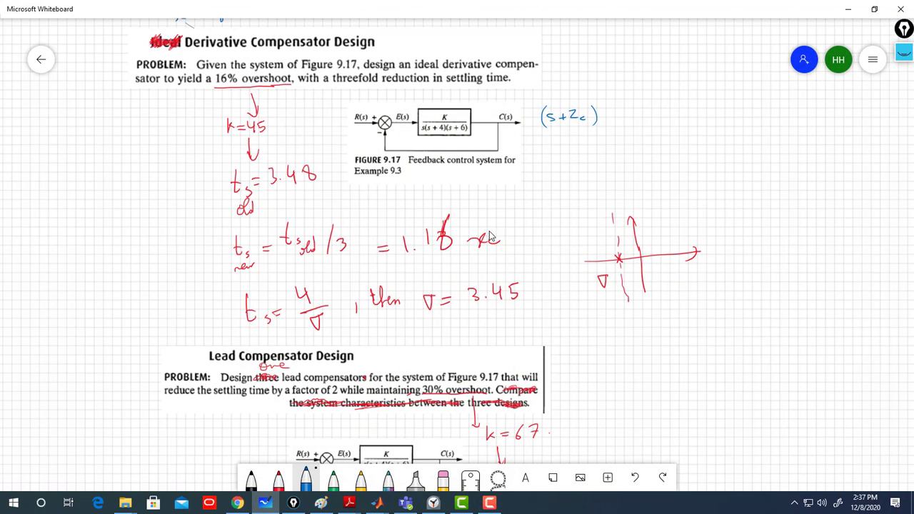
# Return to Control System Designer and compare the current design with Design1 in the step response plot
pyautogui.click(855, 12)
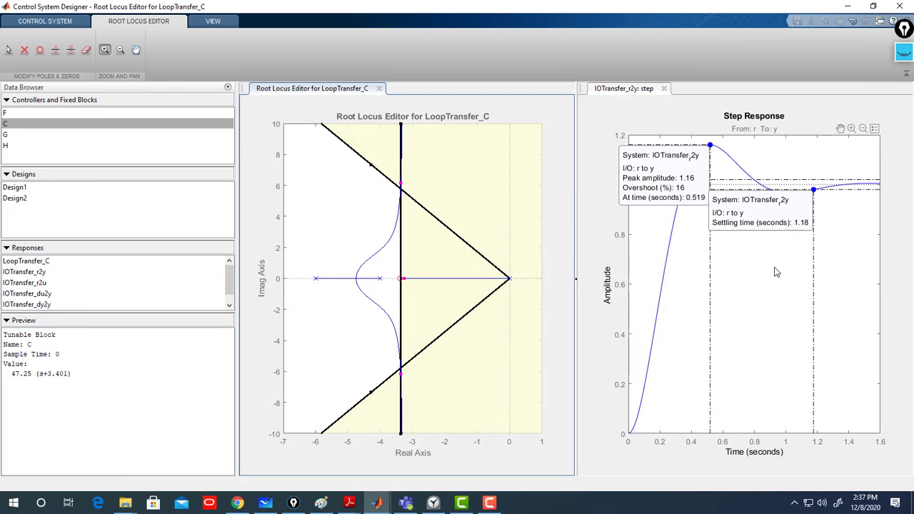
pyautogui.click(66, 21)
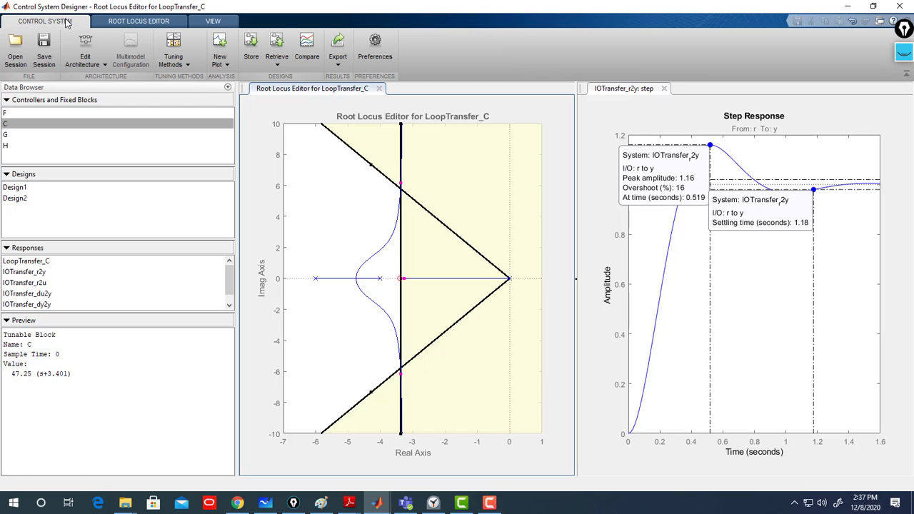
pyautogui.click(302, 63)
pyautogui.click(303, 94)
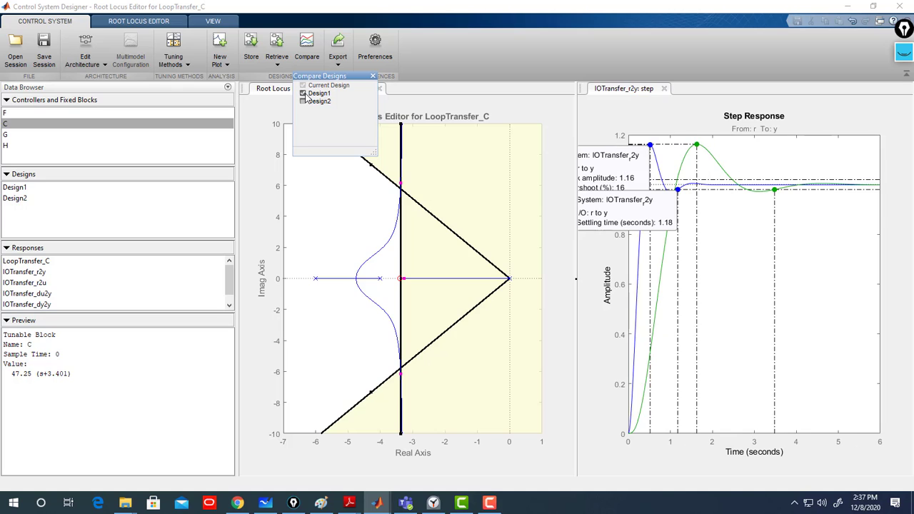
pyautogui.click(748, 252)
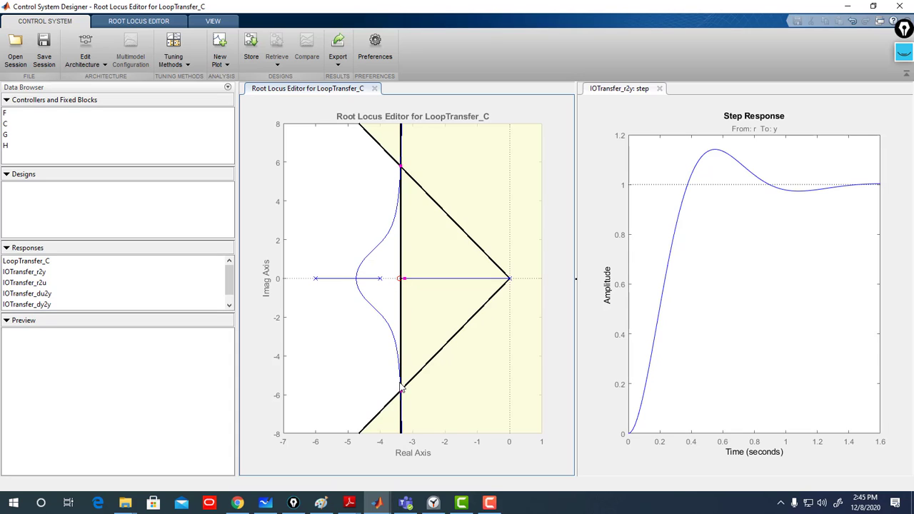
# Show the peak response characteristic on the step response plot and display the data label at its marker
pyautogui.rightClick(708, 214)
pyautogui.moveTo(728, 235)
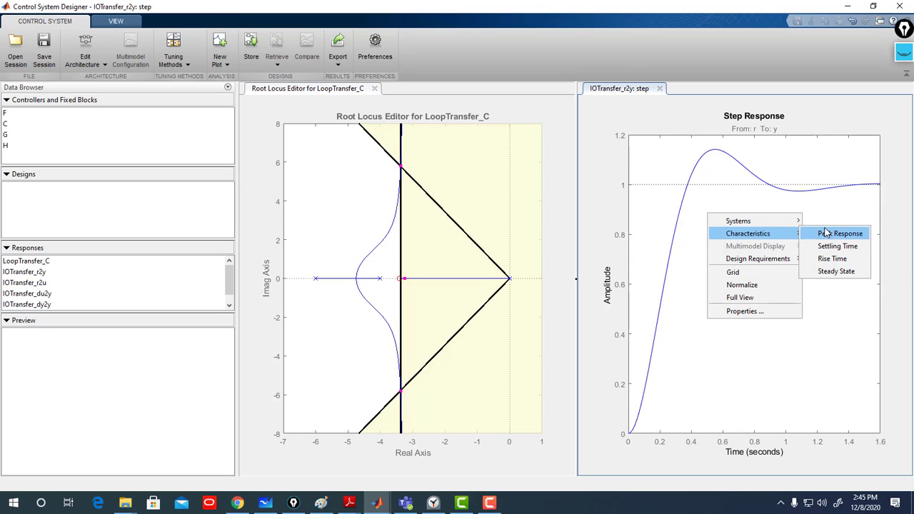
pyautogui.click(826, 233)
pyautogui.click(714, 151)
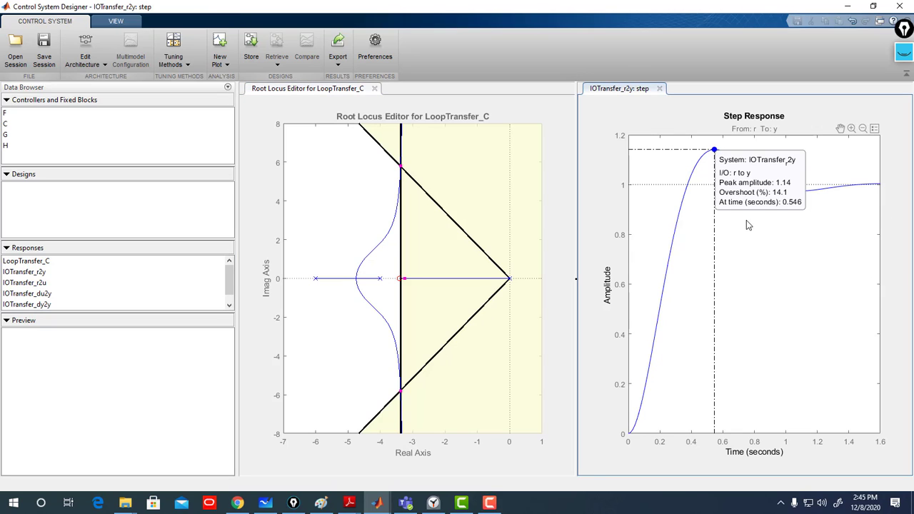
# Add the settling time characteristic to the step response and place its data label below and to the left of the marker
pyautogui.rightClick(765, 255)
pyautogui.moveTo(827, 280)
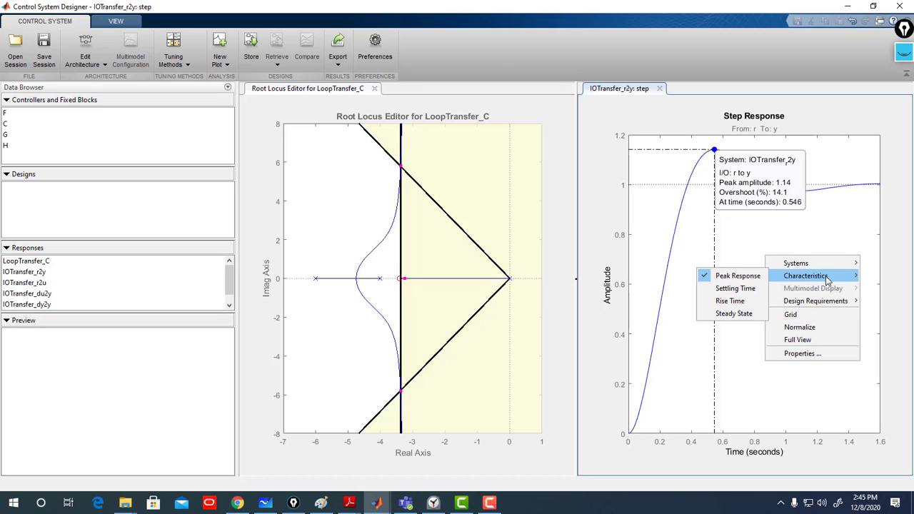
pyautogui.click(735, 288)
pyautogui.moveTo(820, 193)
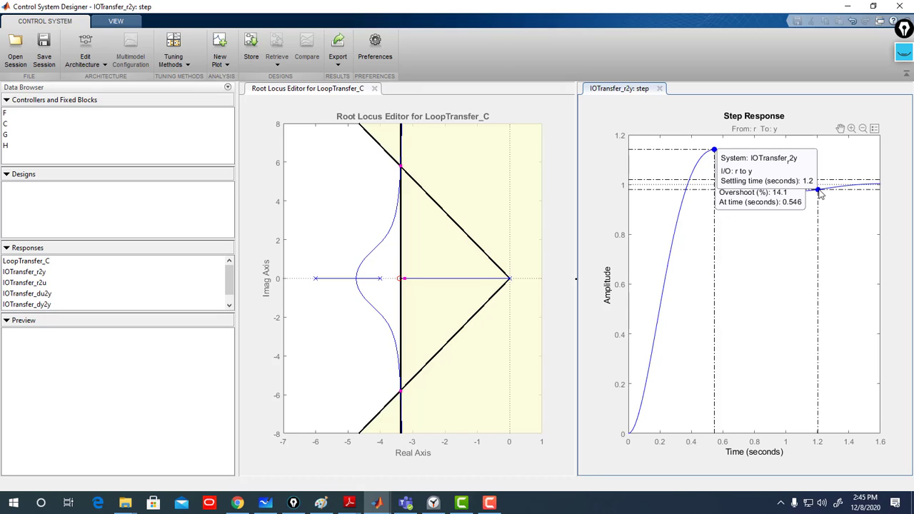
pyautogui.moveTo(786, 214)
pyautogui.mouseDown()
pyautogui.moveTo(817, 267)
pyautogui.moveTo(855, 275)
pyautogui.mouseUp()
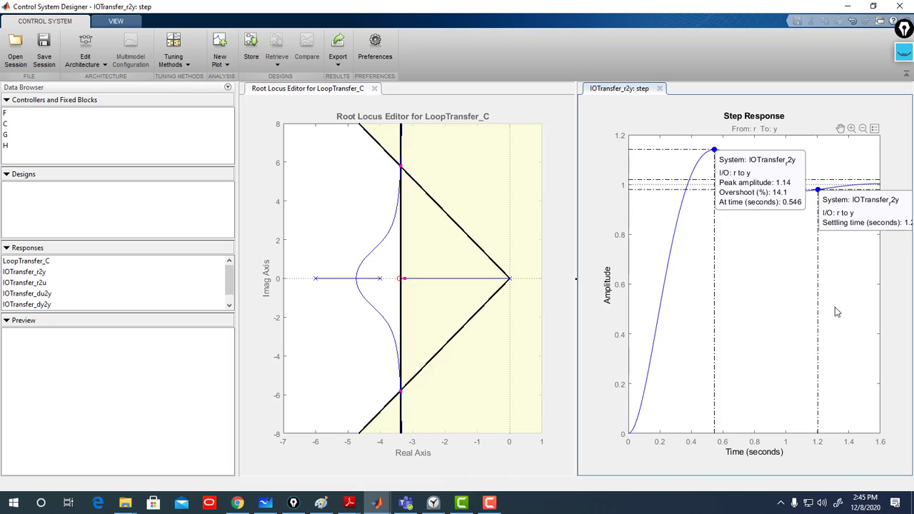
pyautogui.moveTo(820, 327); pyautogui.dragTo(793, 325)
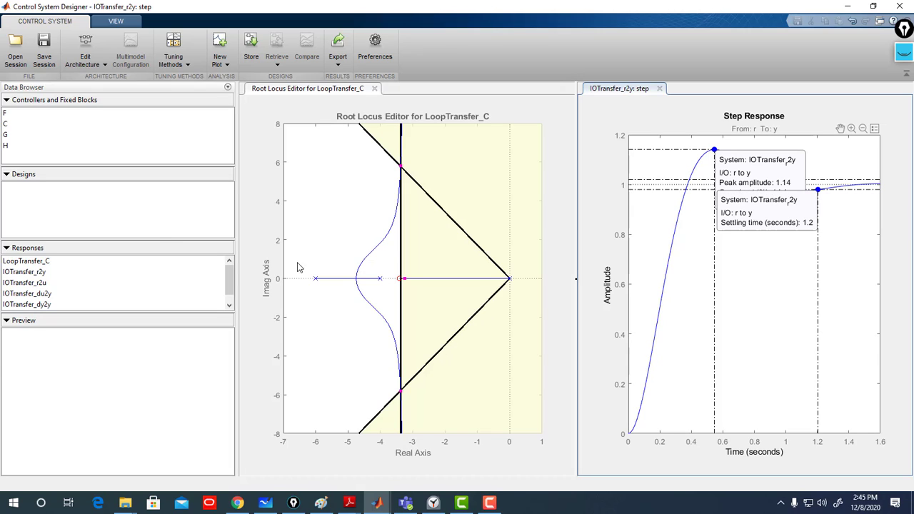
# Preview the value of compensator C, check the design targets in Microsoft Whiteboard, and return to Control System Designer
pyautogui.click(8, 126)
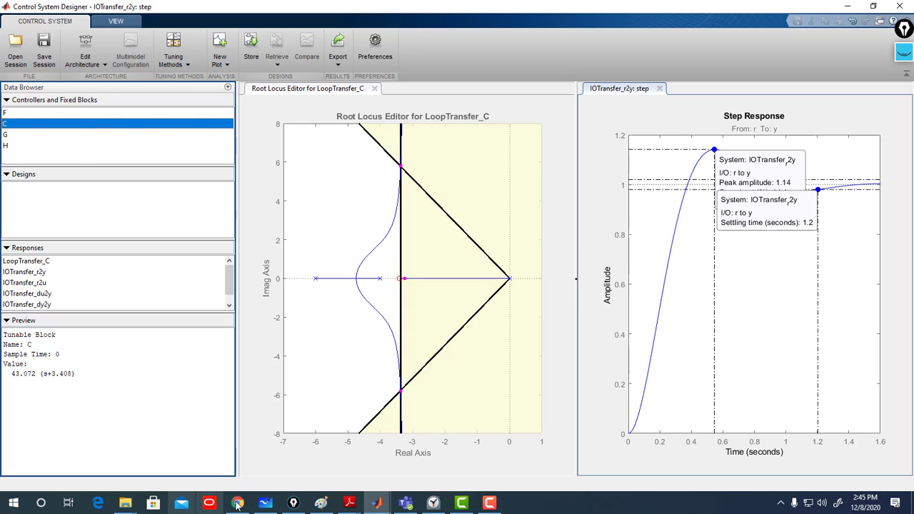
pyautogui.click(265, 503)
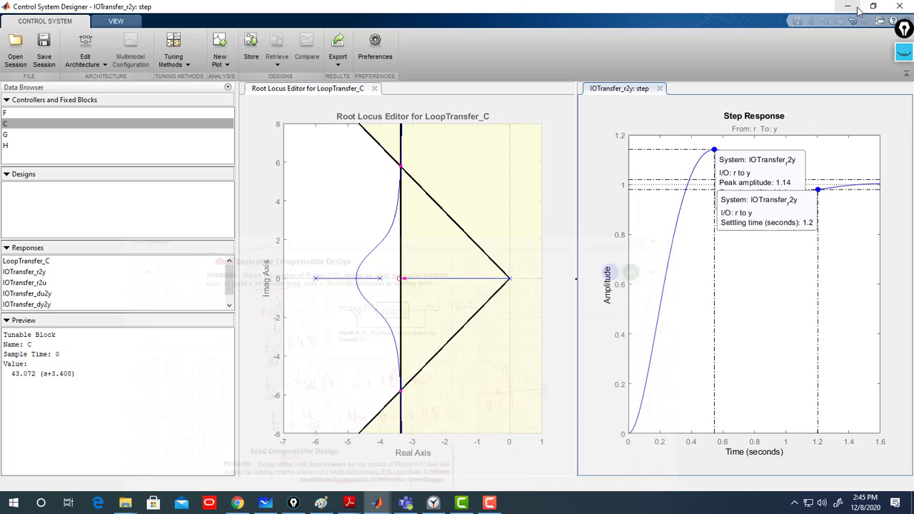
pyautogui.click(847, 8)
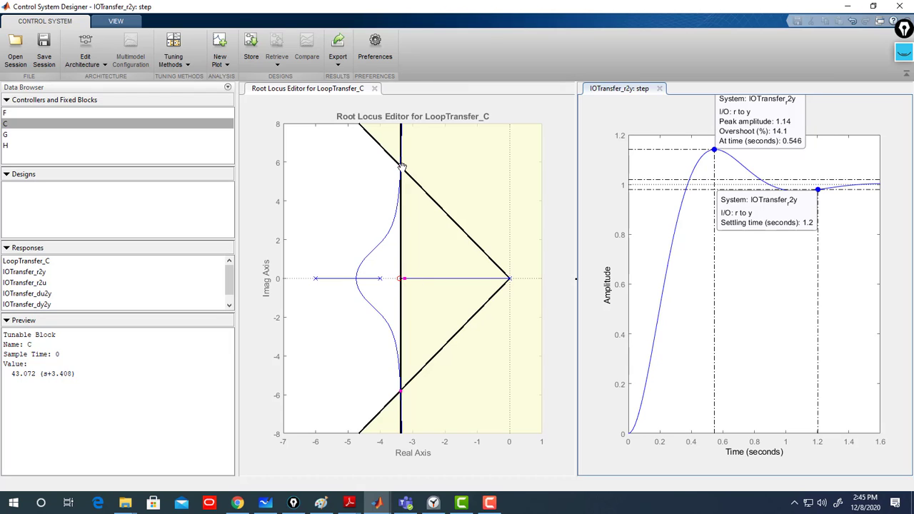
# Raise the upper closed-loop pole along the root locus until the compensator gain is about 48.39
pyautogui.moveTo(402, 167); pyautogui.dragTo(401, 162)
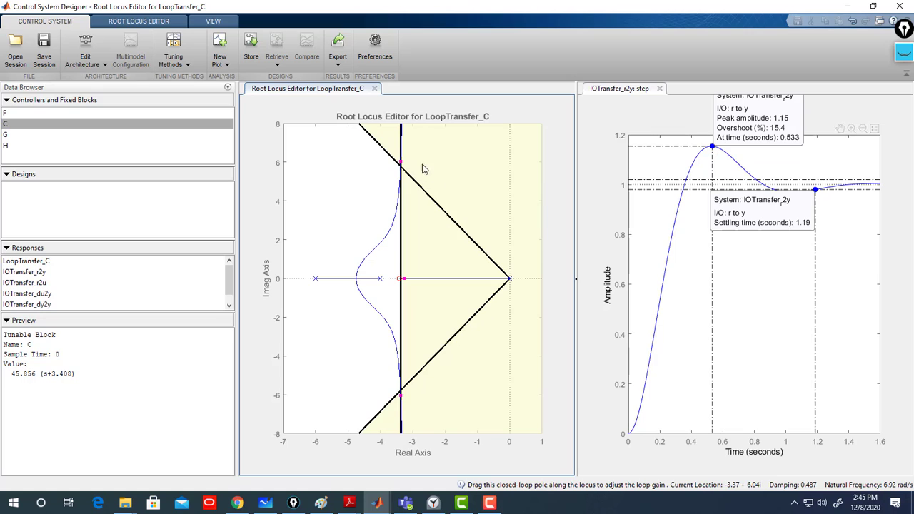
pyautogui.moveTo(402, 162); pyautogui.dragTo(400, 156)
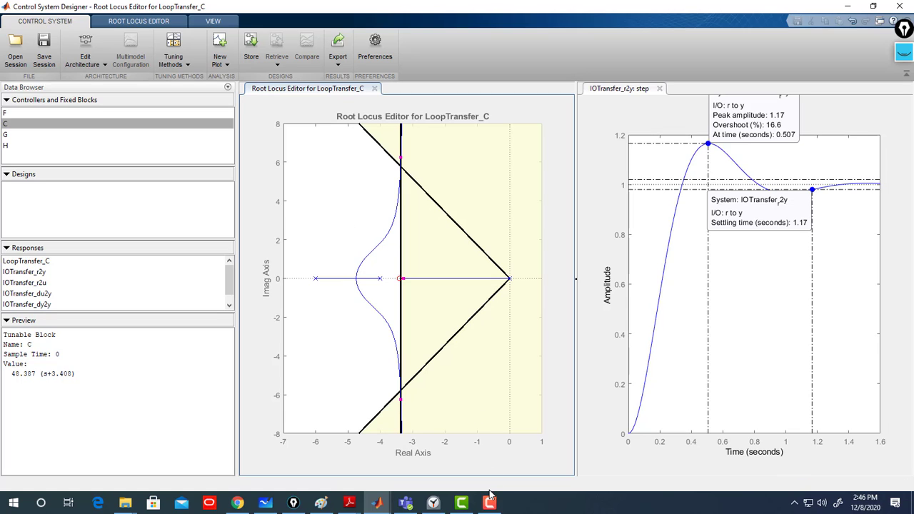
pyautogui.moveTo(492, 507)
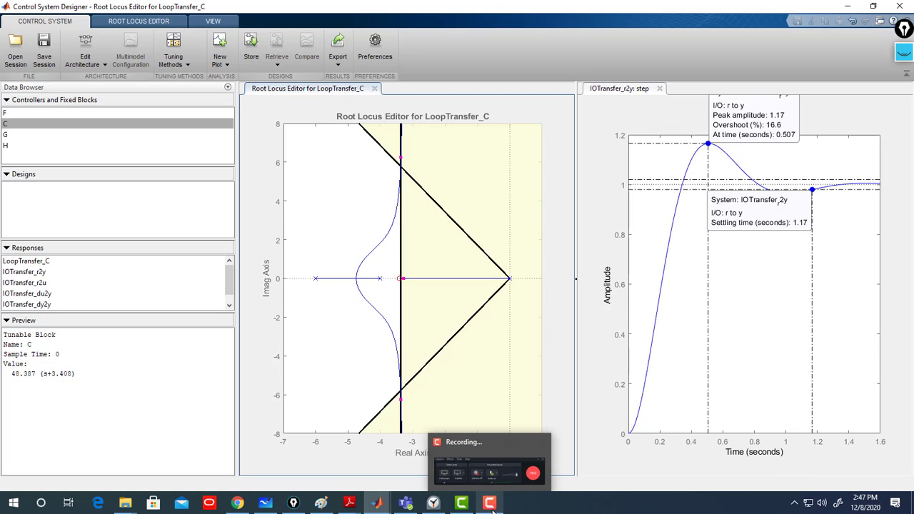